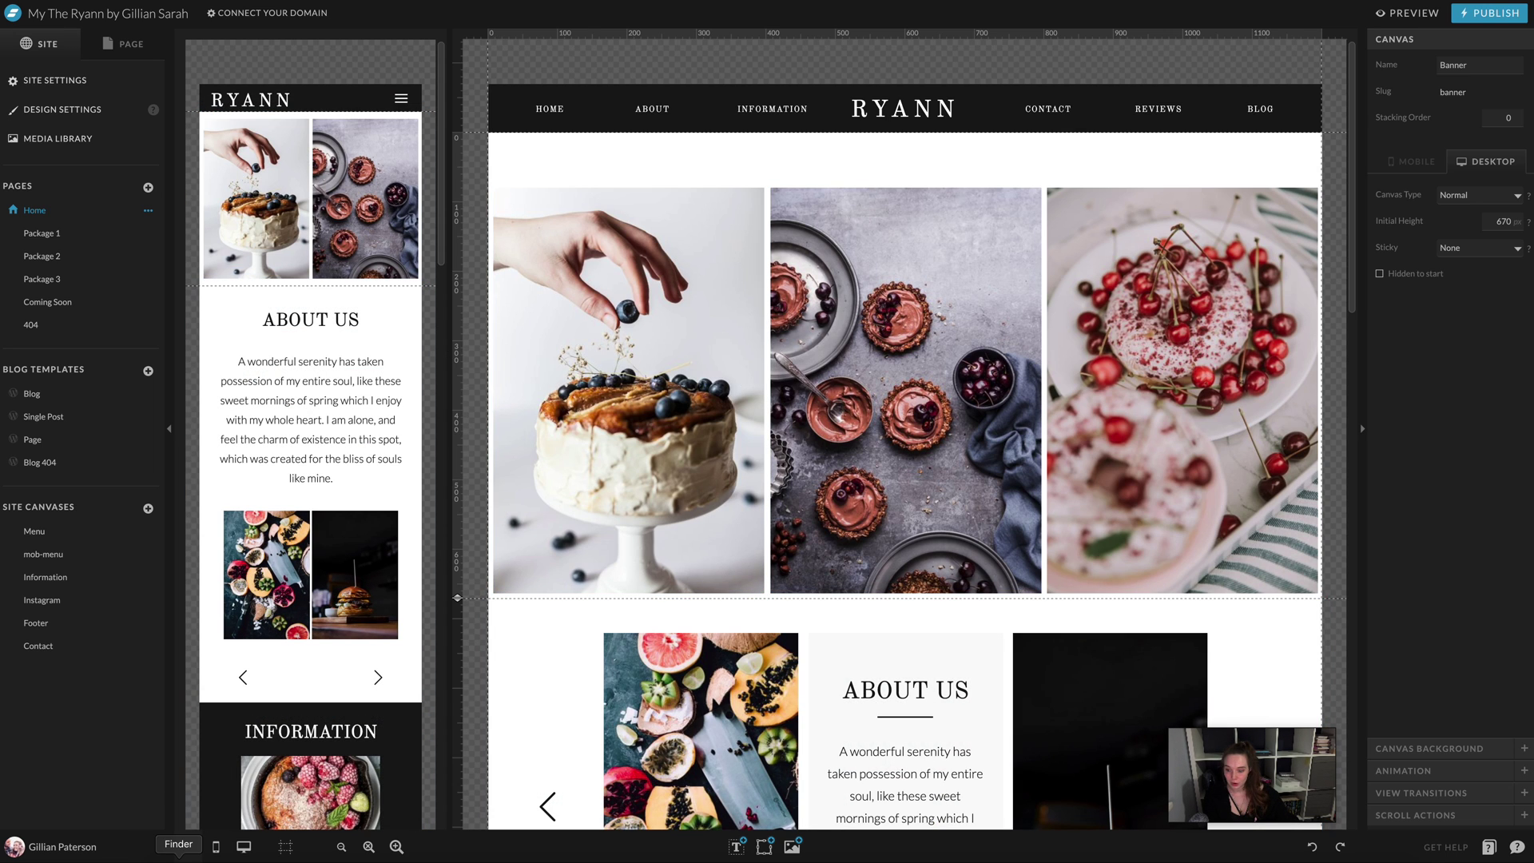
- Preview the page in mobile-only, then desktop-only, then side-by-side layouts
{"action": "left_click", "coordinate": [216, 846]}
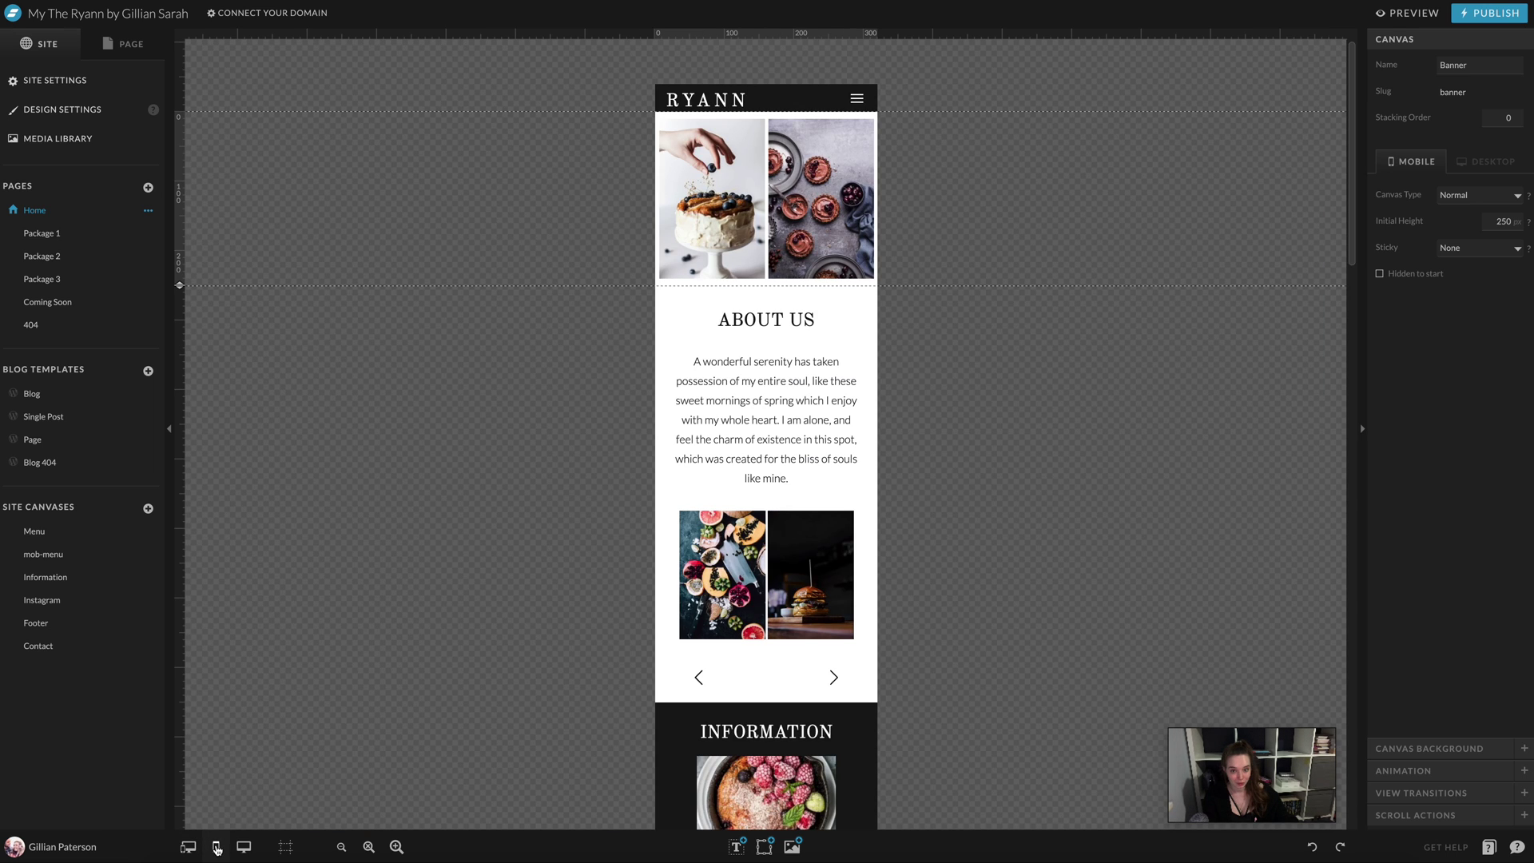
{"action": "left_click", "coordinate": [242, 846]}
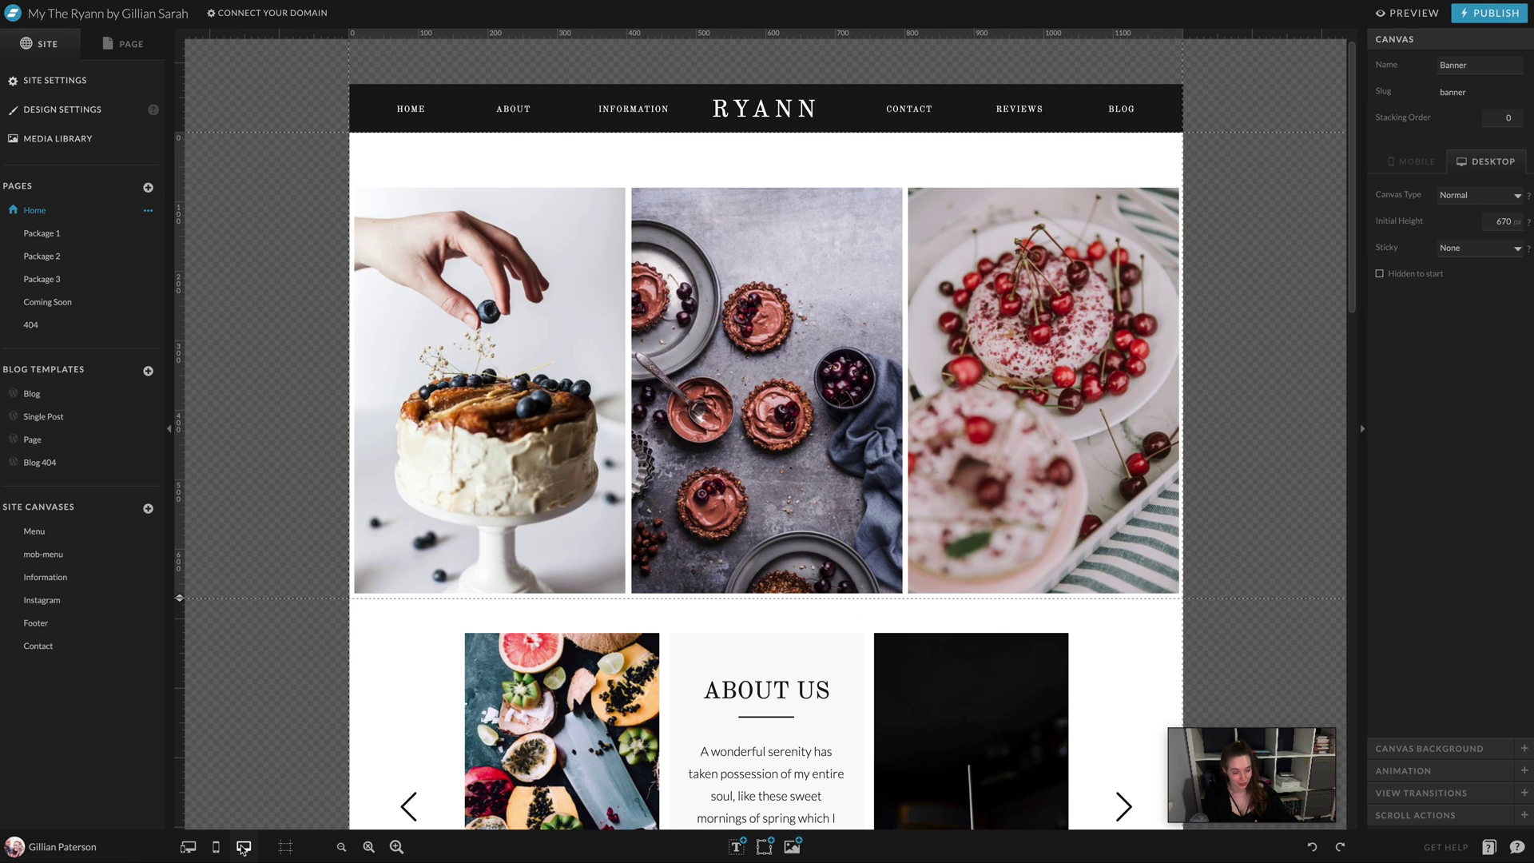
{"action": "left_click", "coordinate": [186, 847]}
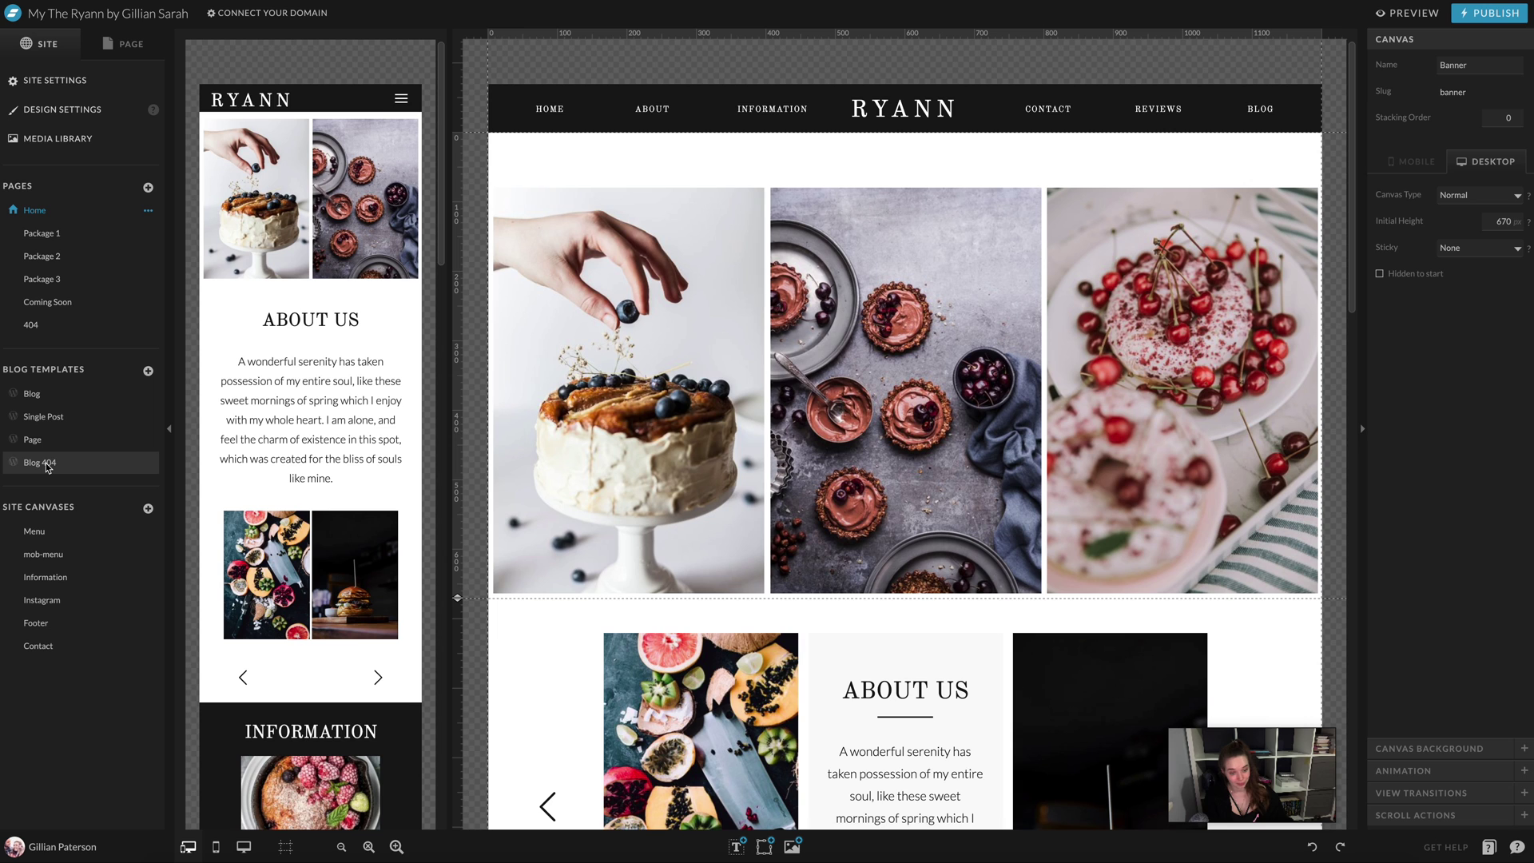
- View the Blog, Single Post, Page and Blog 404 templates, then the site's 404 page
{"action": "left_click", "coordinate": [46, 394]}
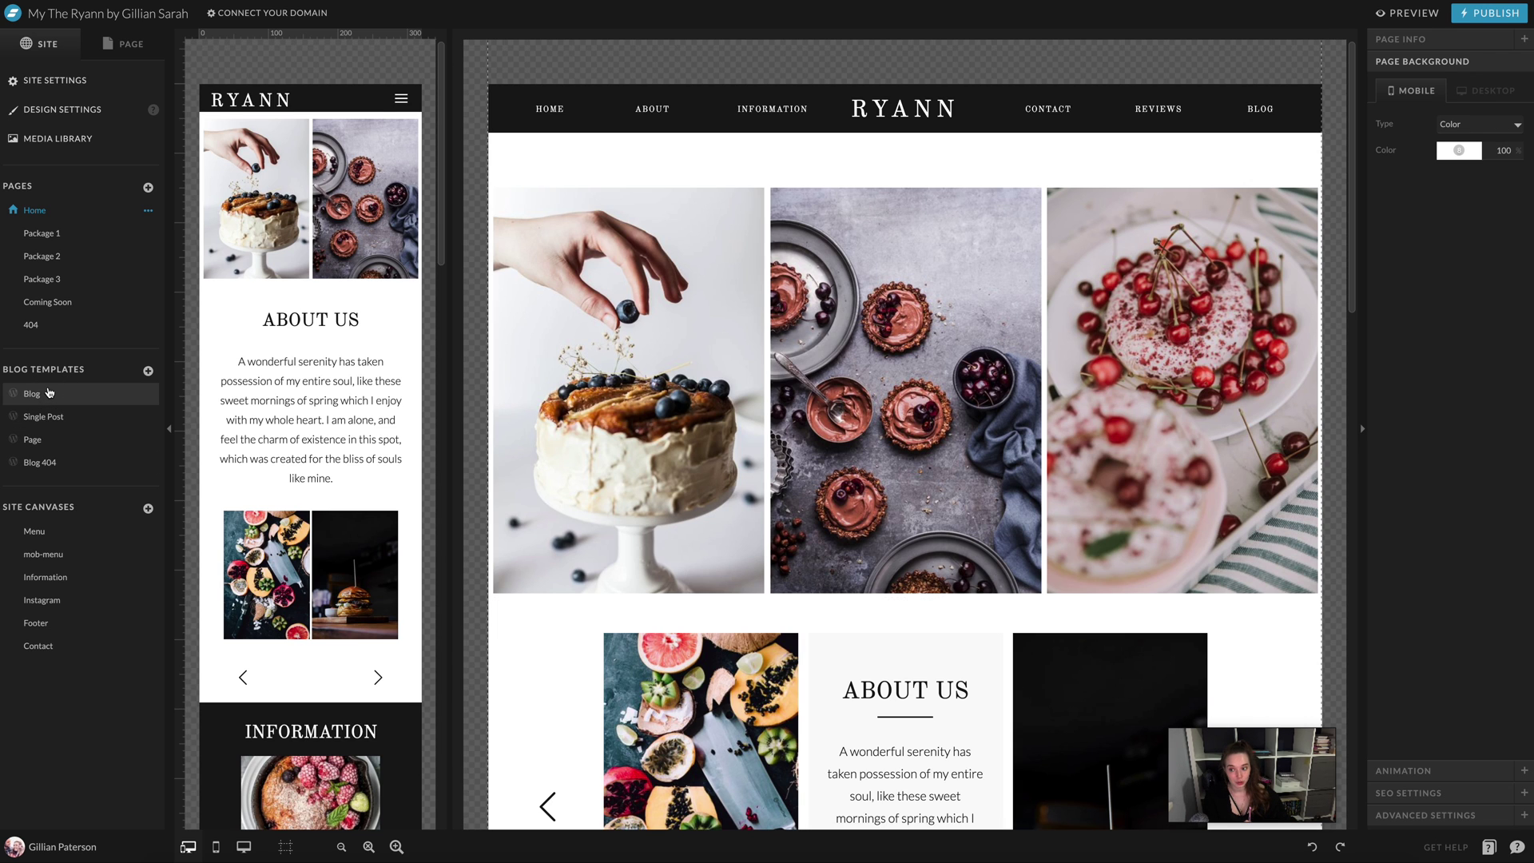
{"action": "left_click", "coordinate": [43, 417]}
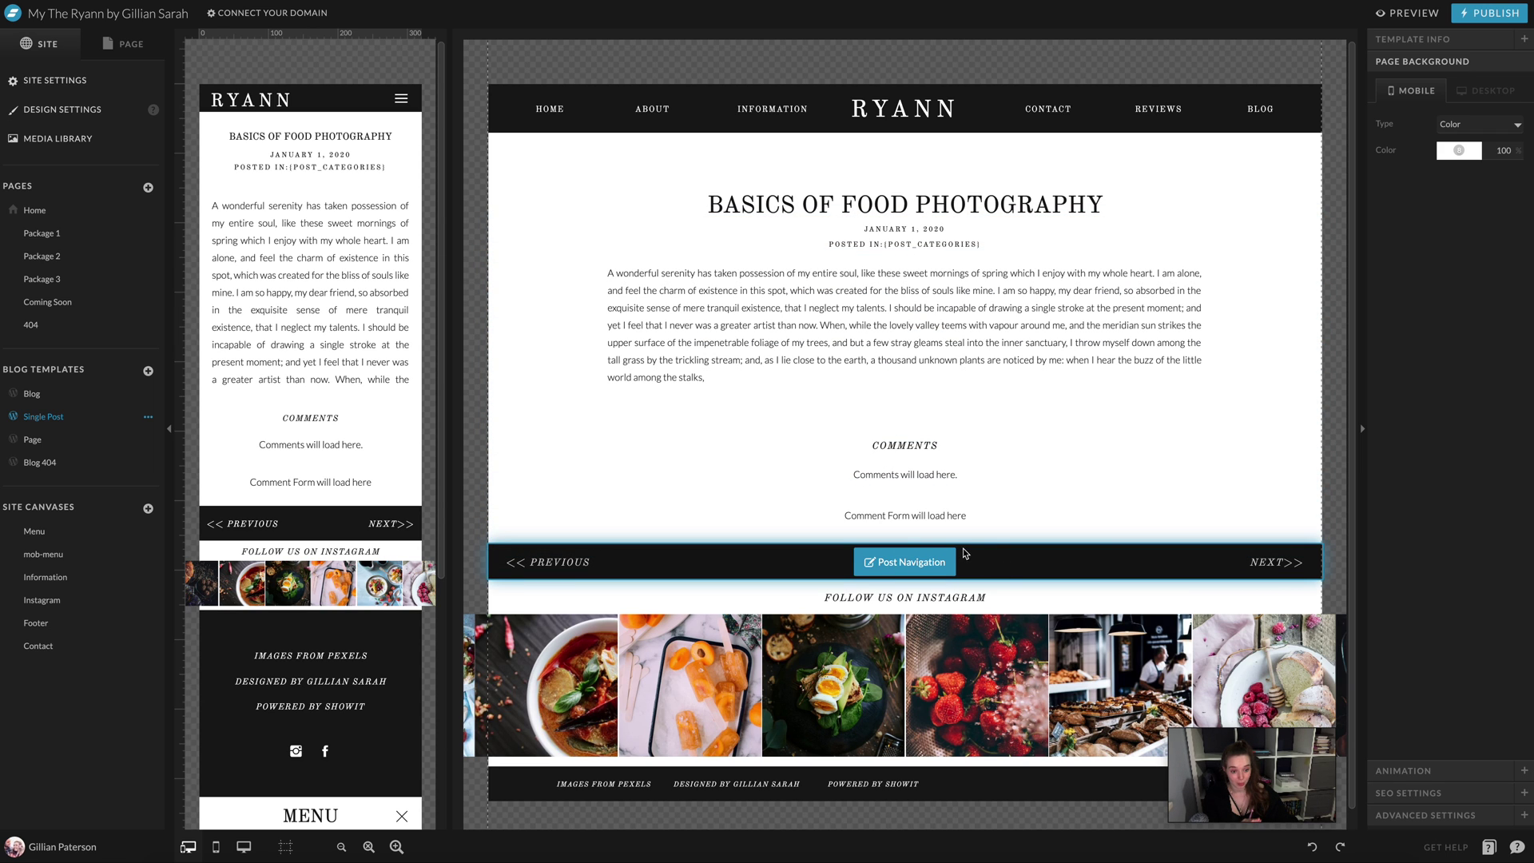
{"action": "left_click", "coordinate": [32, 439]}
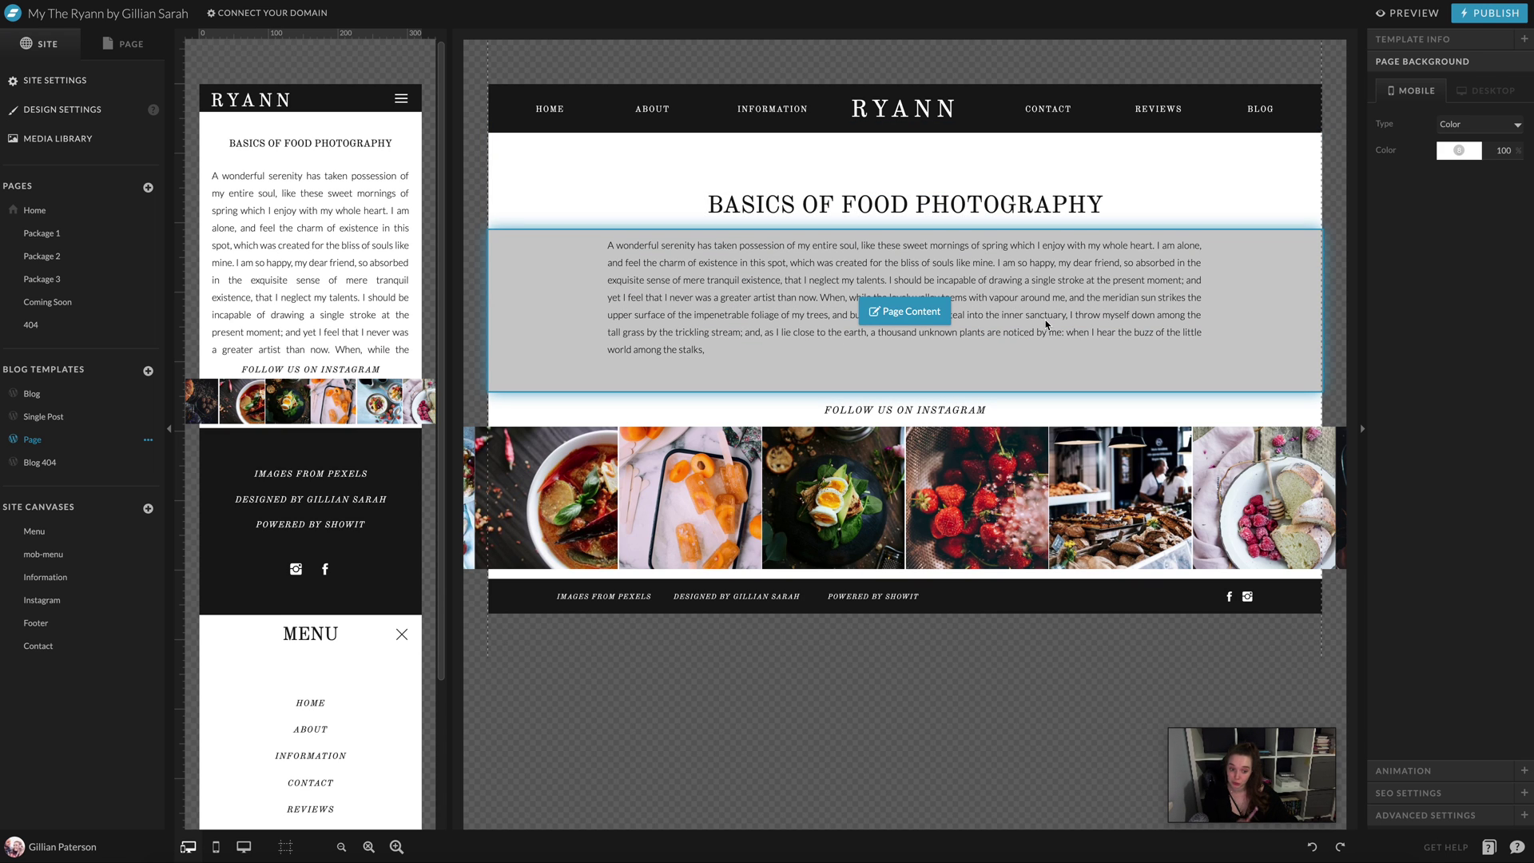
{"action": "left_click", "coordinate": [53, 470]}
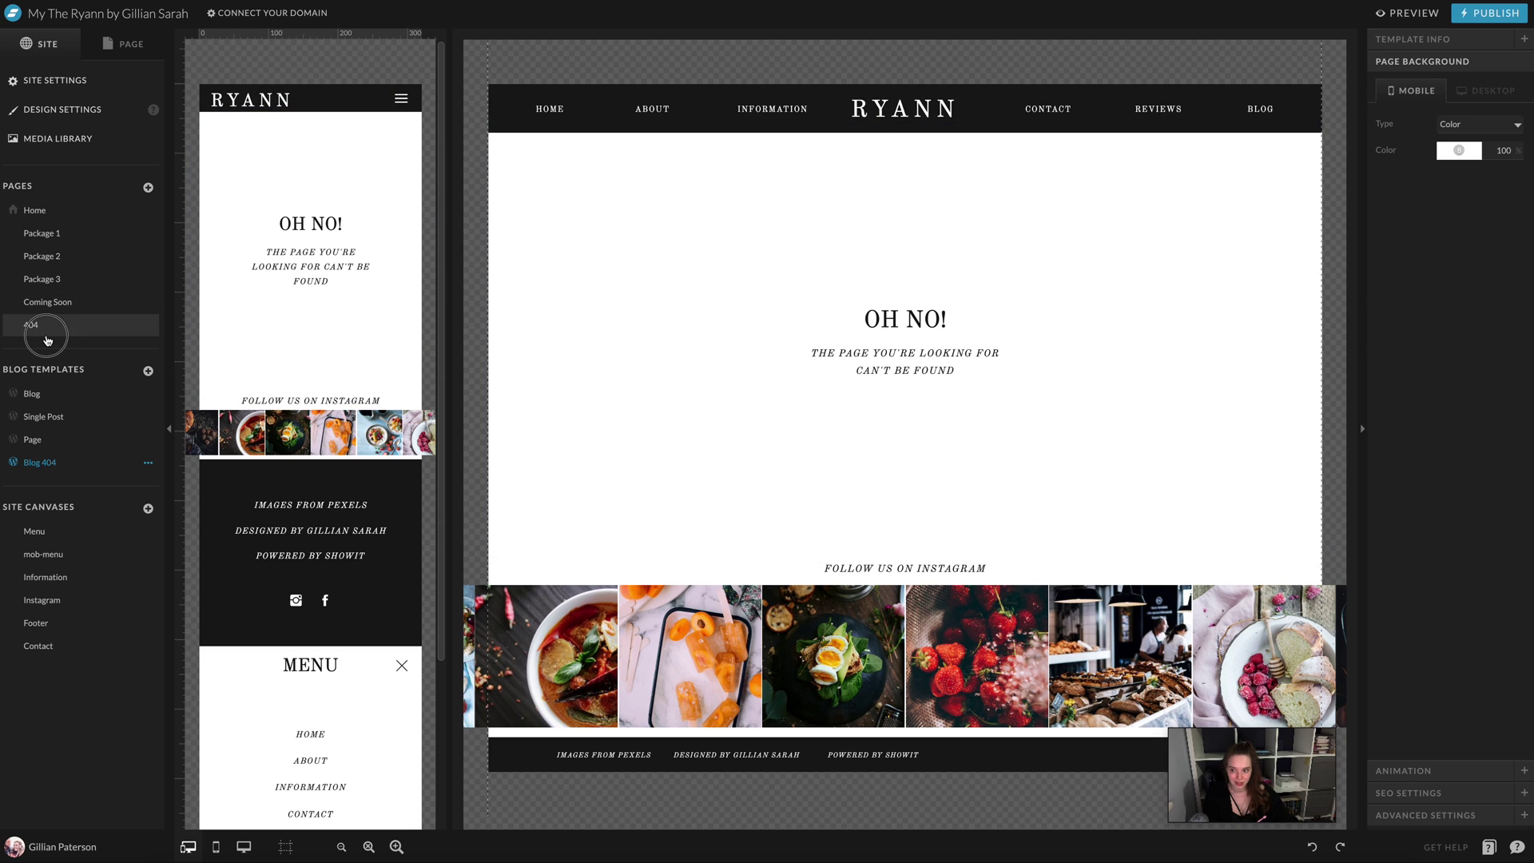
{"action": "left_click", "coordinate": [73, 327]}
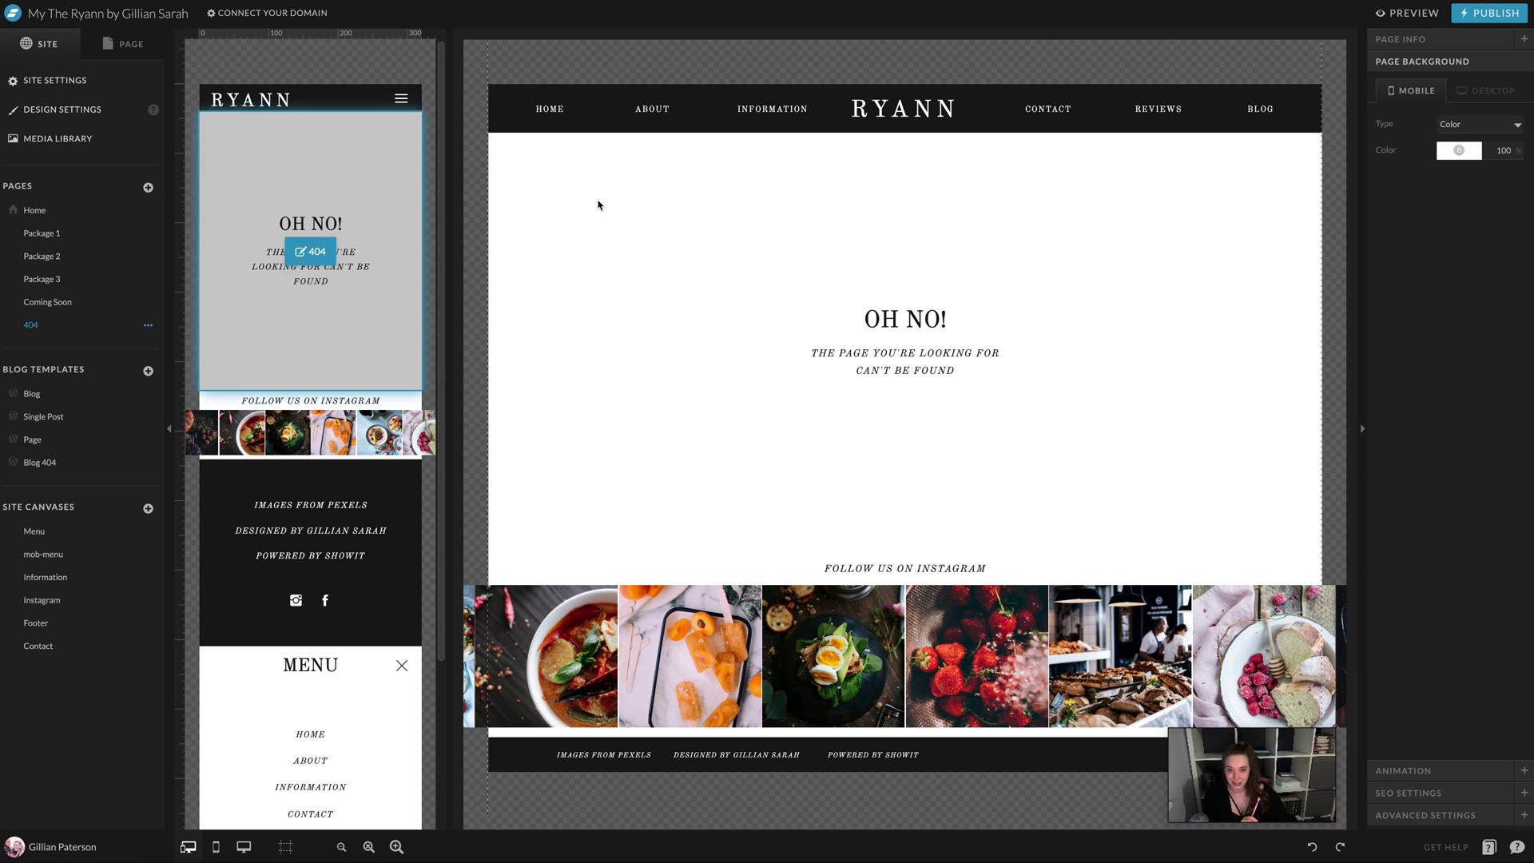
{"action": "mouse_move", "coordinate": [758, 90]}
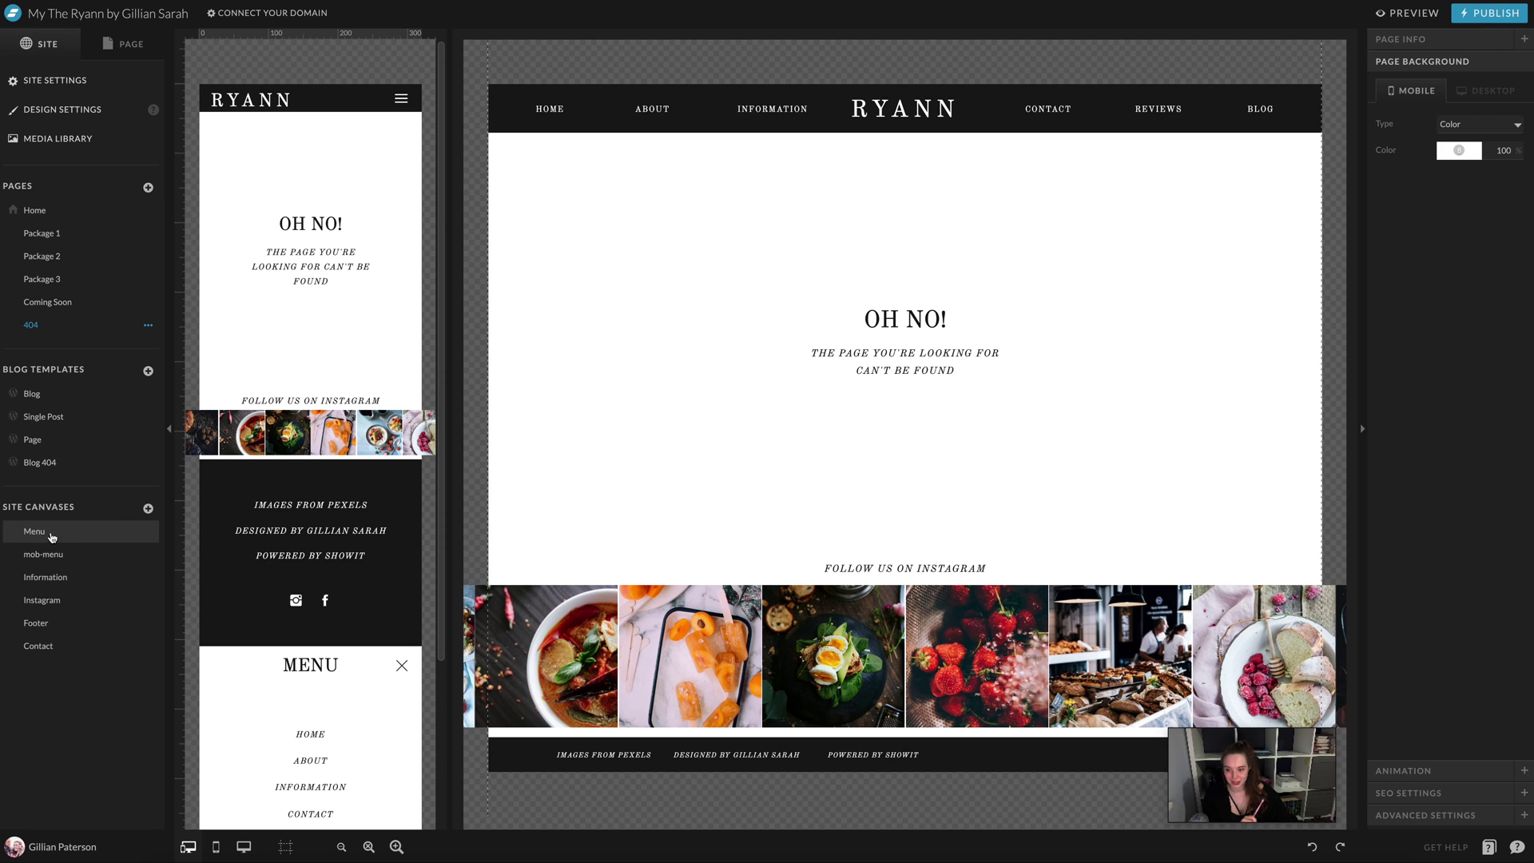
- View the Menu, mob-menu, Information, Instagram, Footer and Contact canvases, then go back to Home
{"action": "left_click", "coordinate": [52, 537]}
{"action": "left_click", "coordinate": [54, 557]}
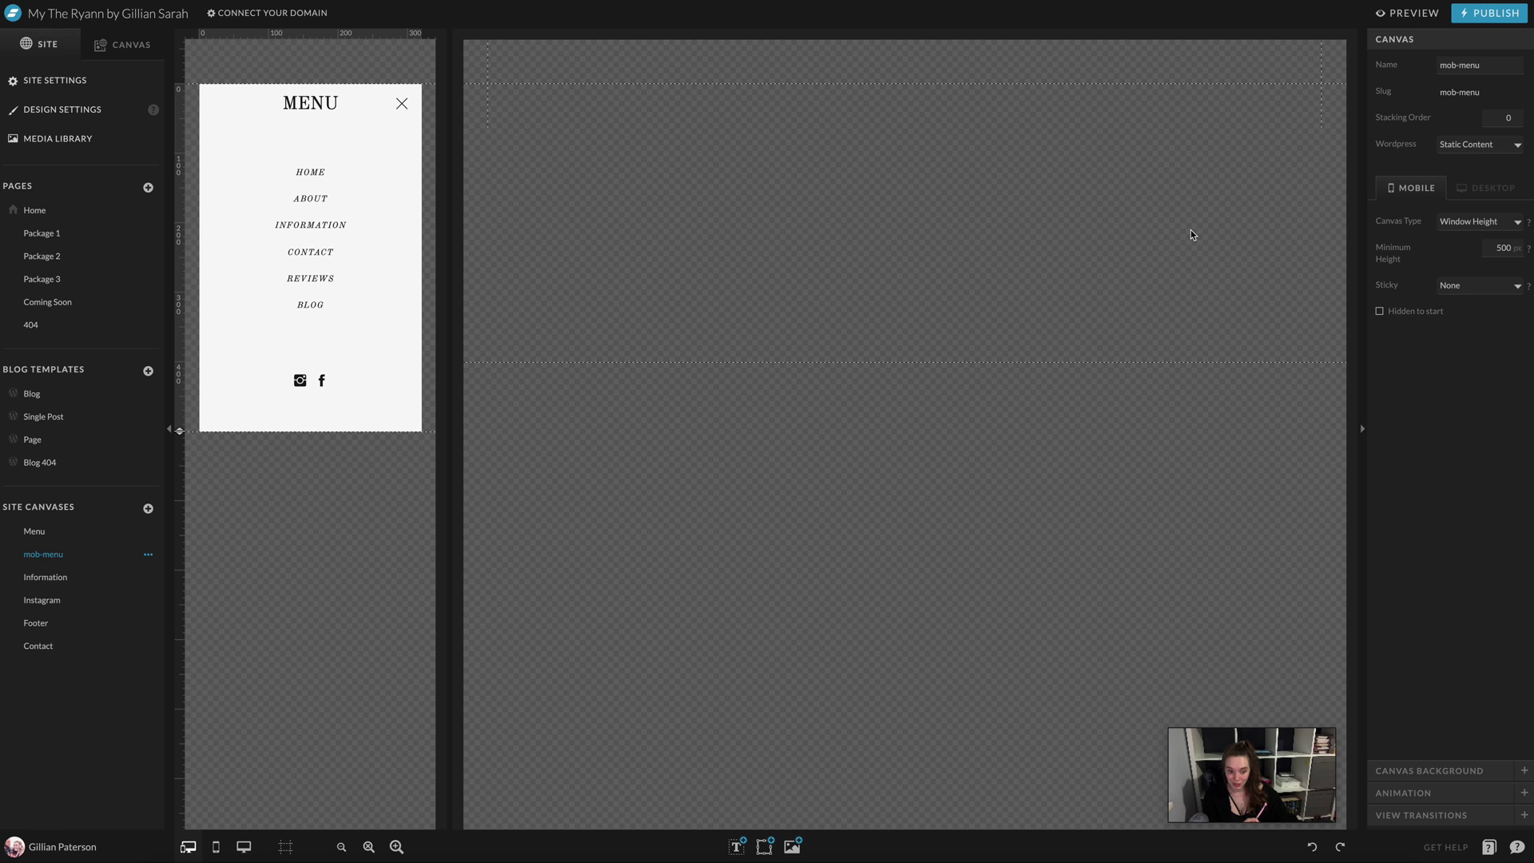
{"action": "left_click", "coordinate": [39, 576]}
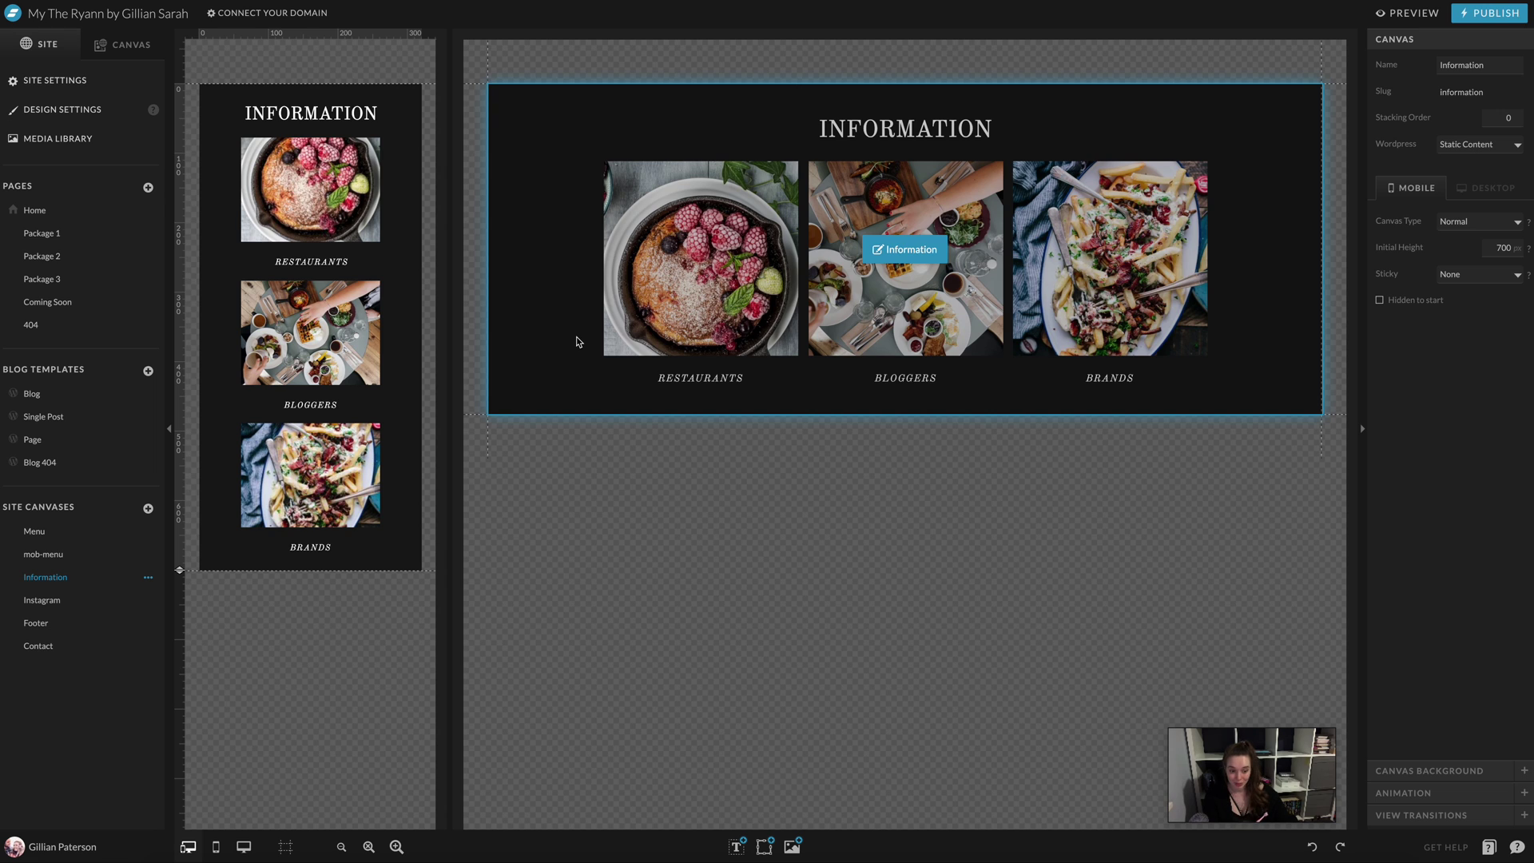
{"action": "left_click", "coordinate": [112, 599]}
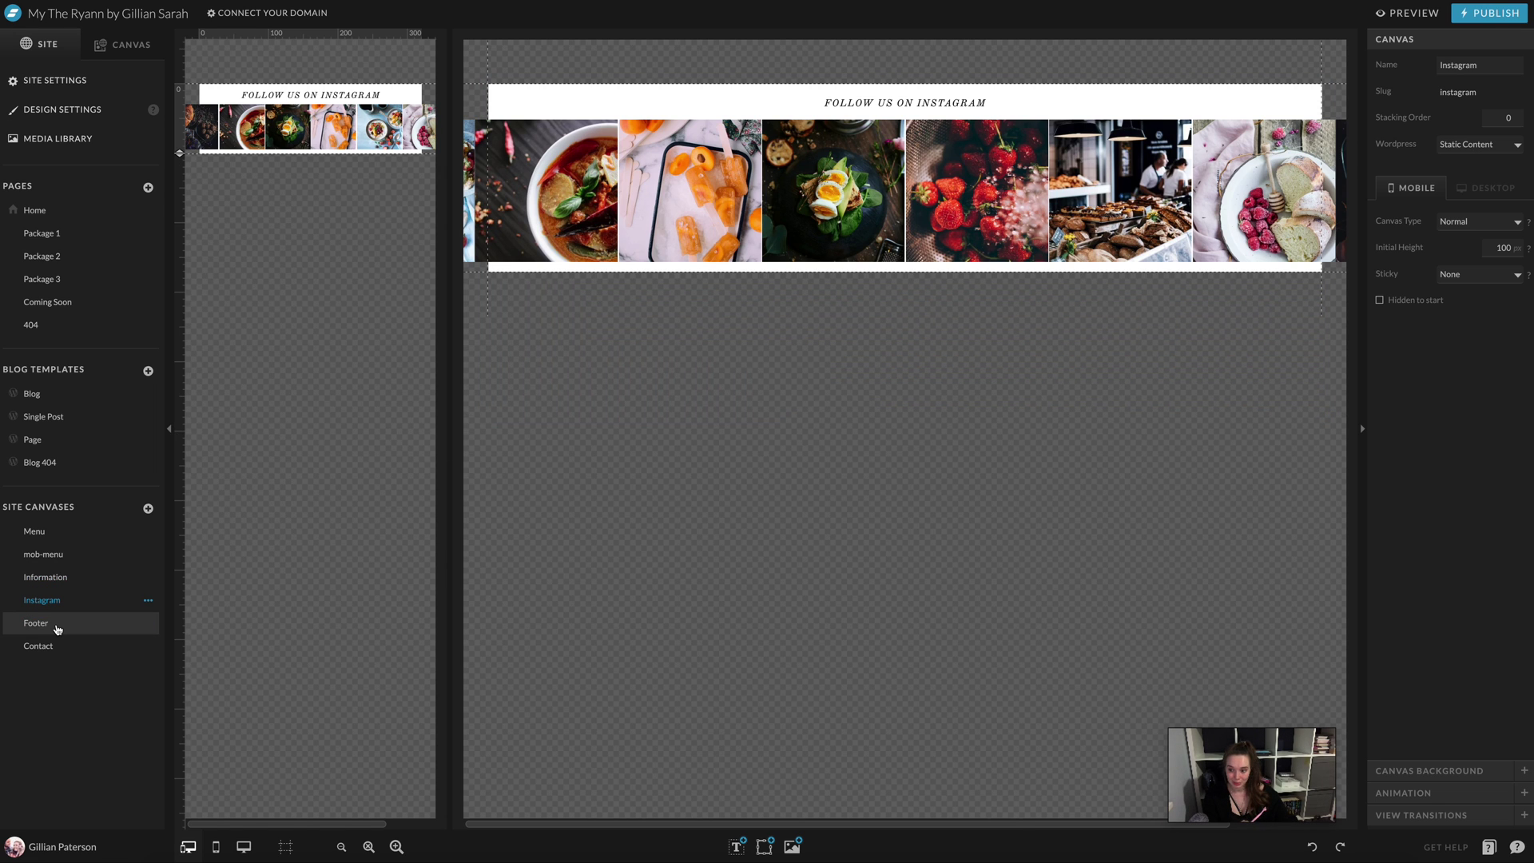
{"action": "left_click", "coordinate": [57, 629]}
{"action": "left_click", "coordinate": [57, 645]}
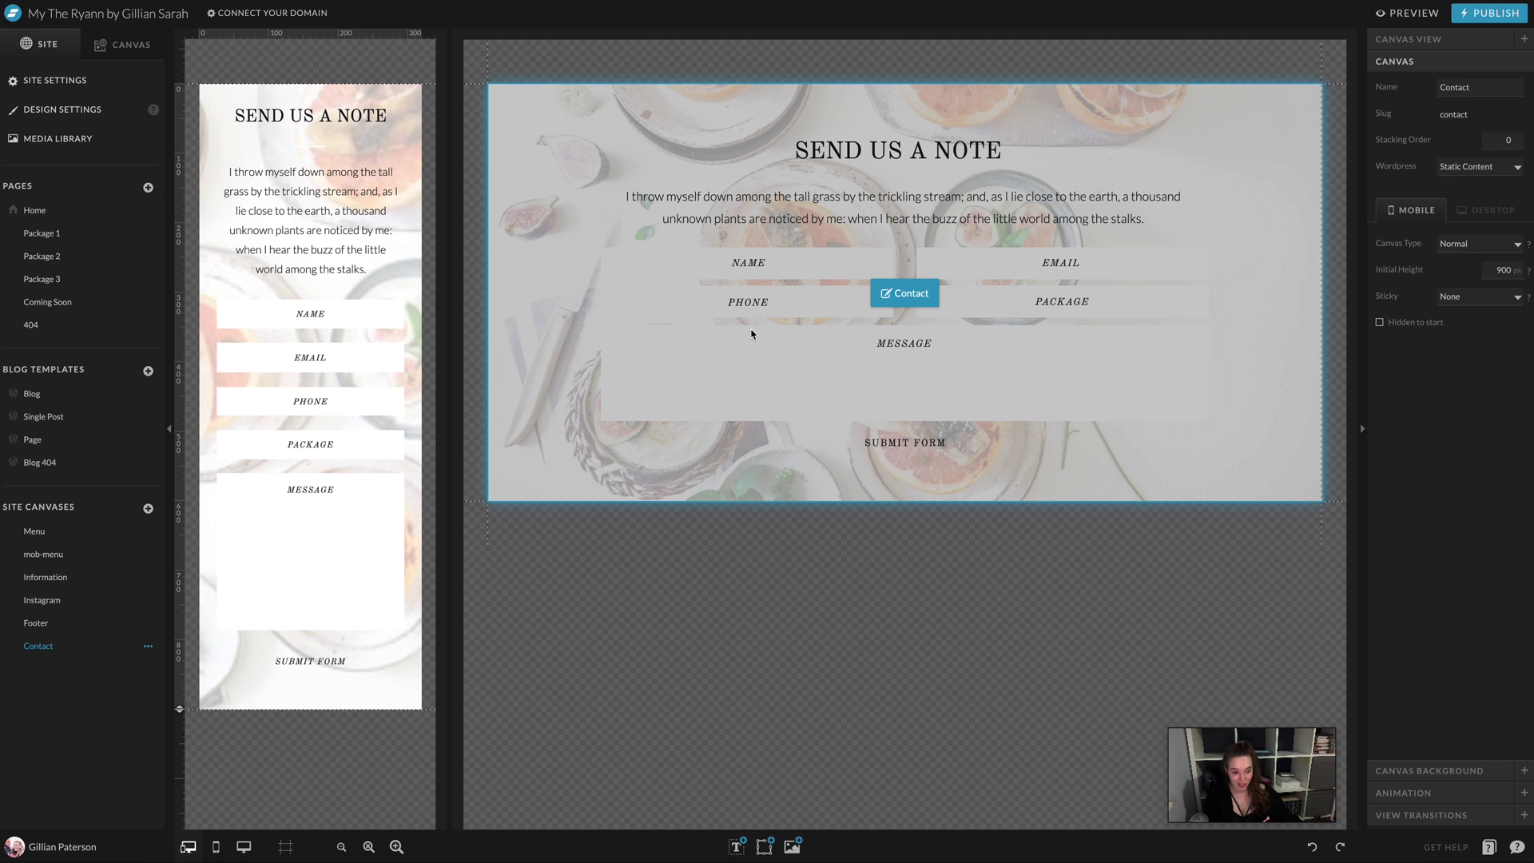
{"action": "left_click", "coordinate": [35, 210]}
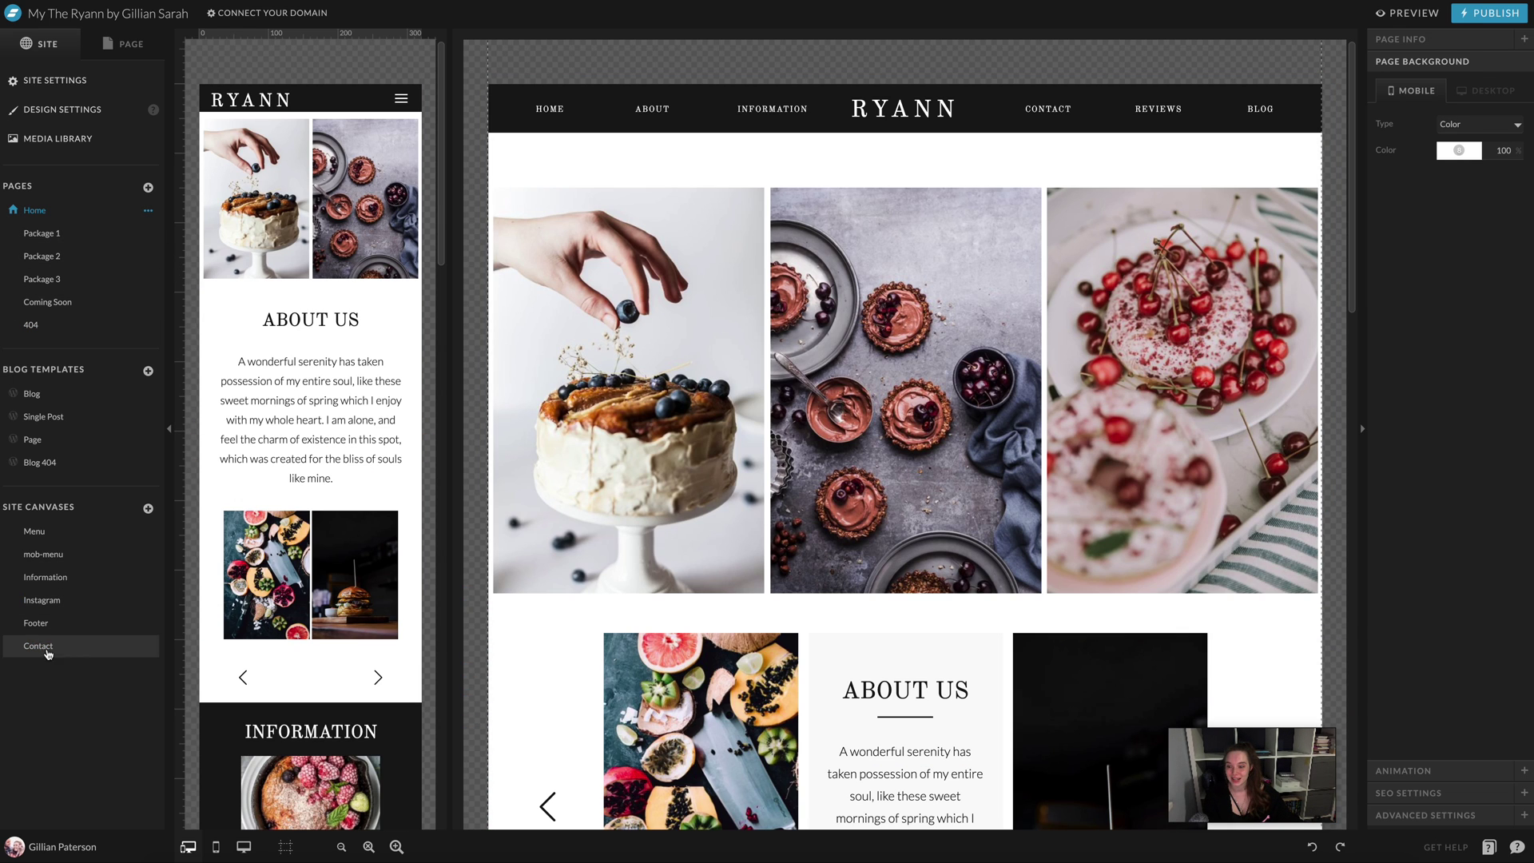
{"action": "left_click", "coordinate": [54, 83]}
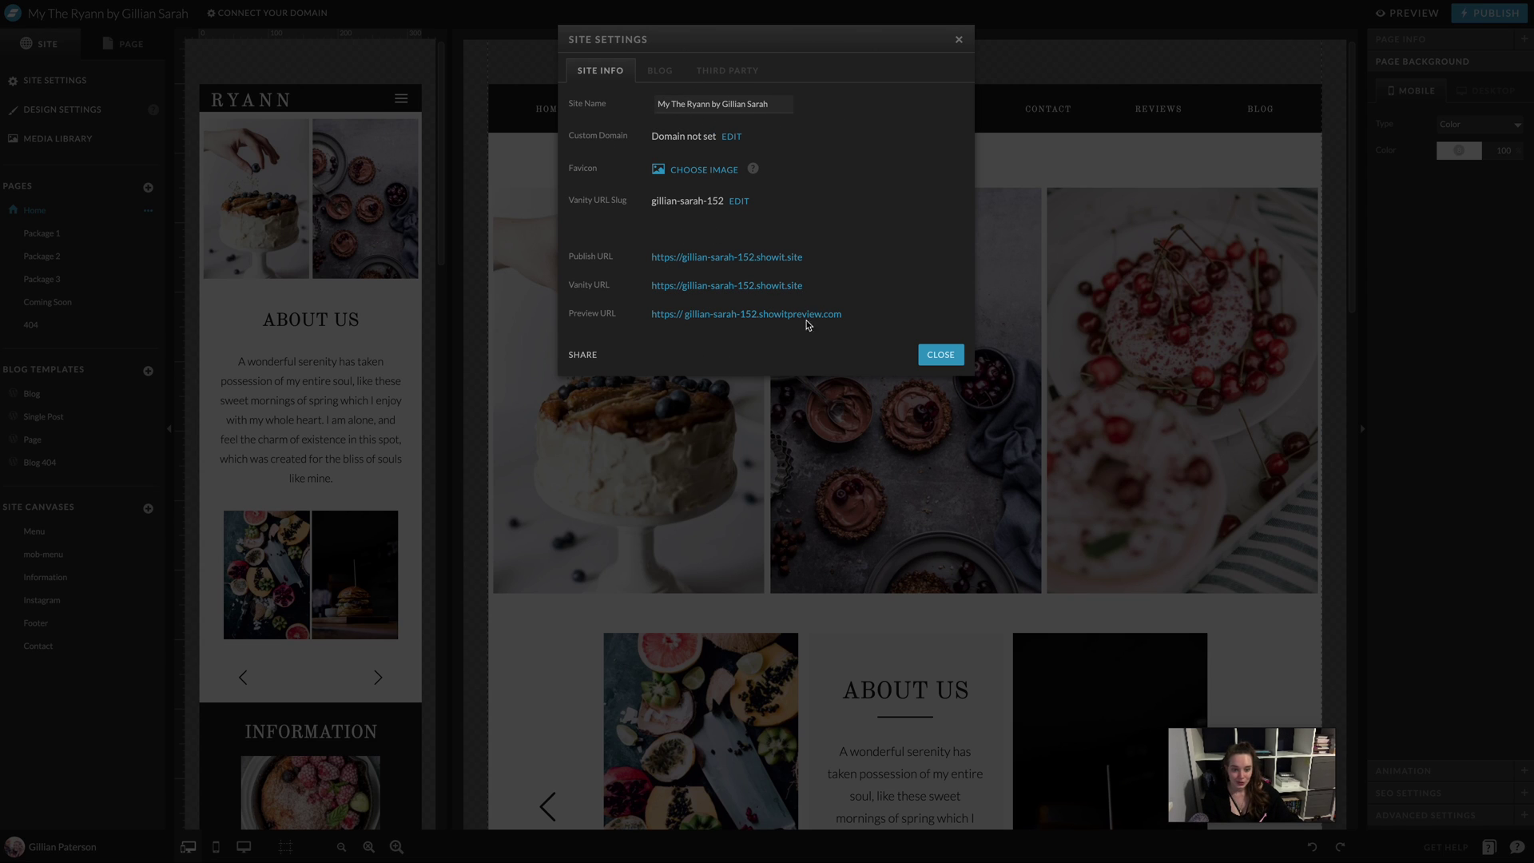
{"action": "left_click", "coordinate": [937, 355]}
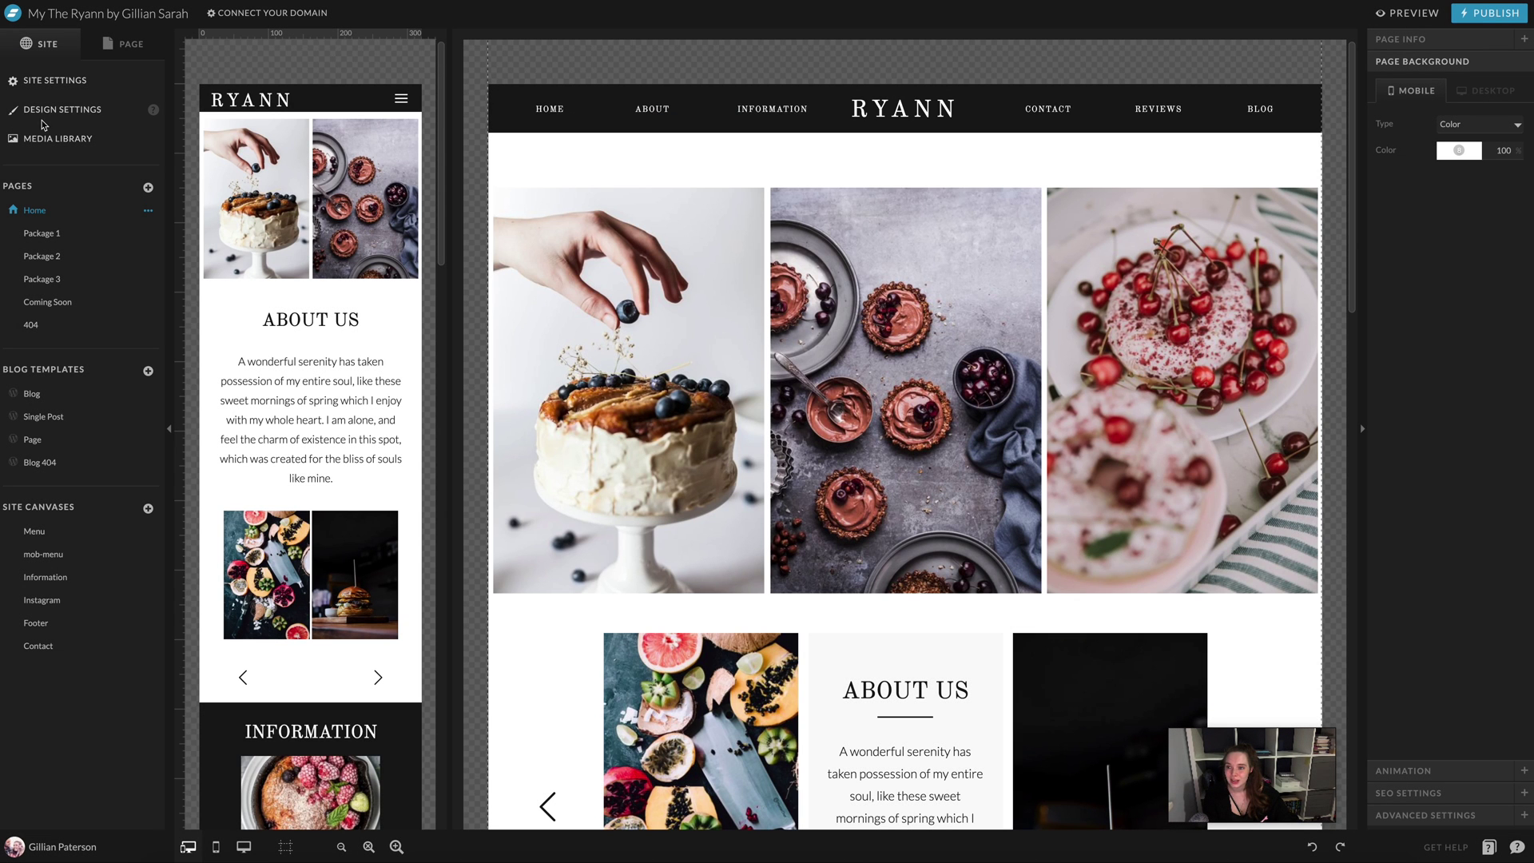
{"action": "left_click", "coordinate": [44, 119]}
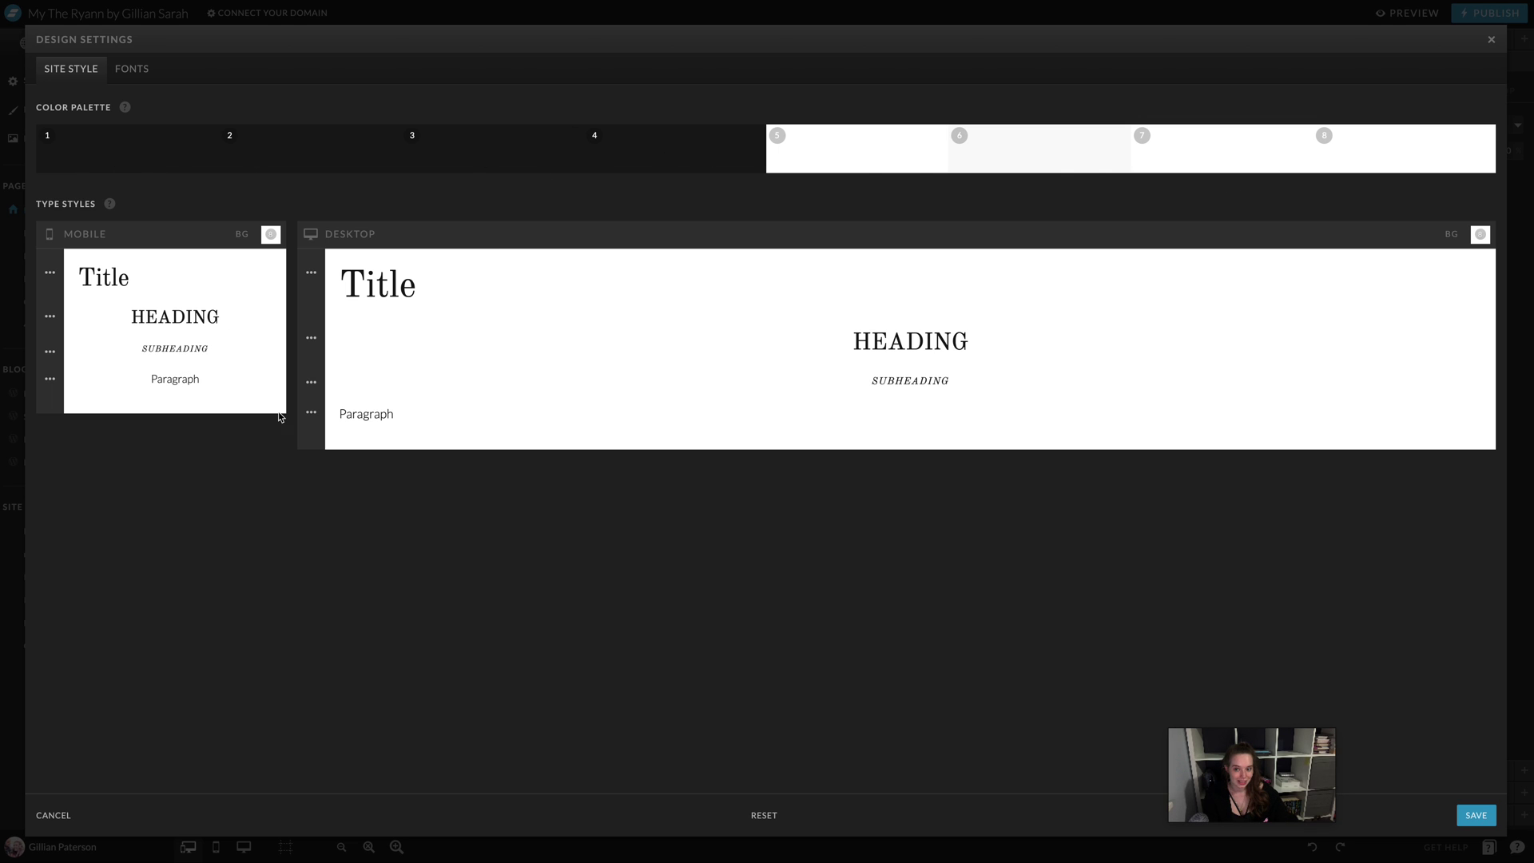
{"action": "left_click", "coordinate": [144, 68]}
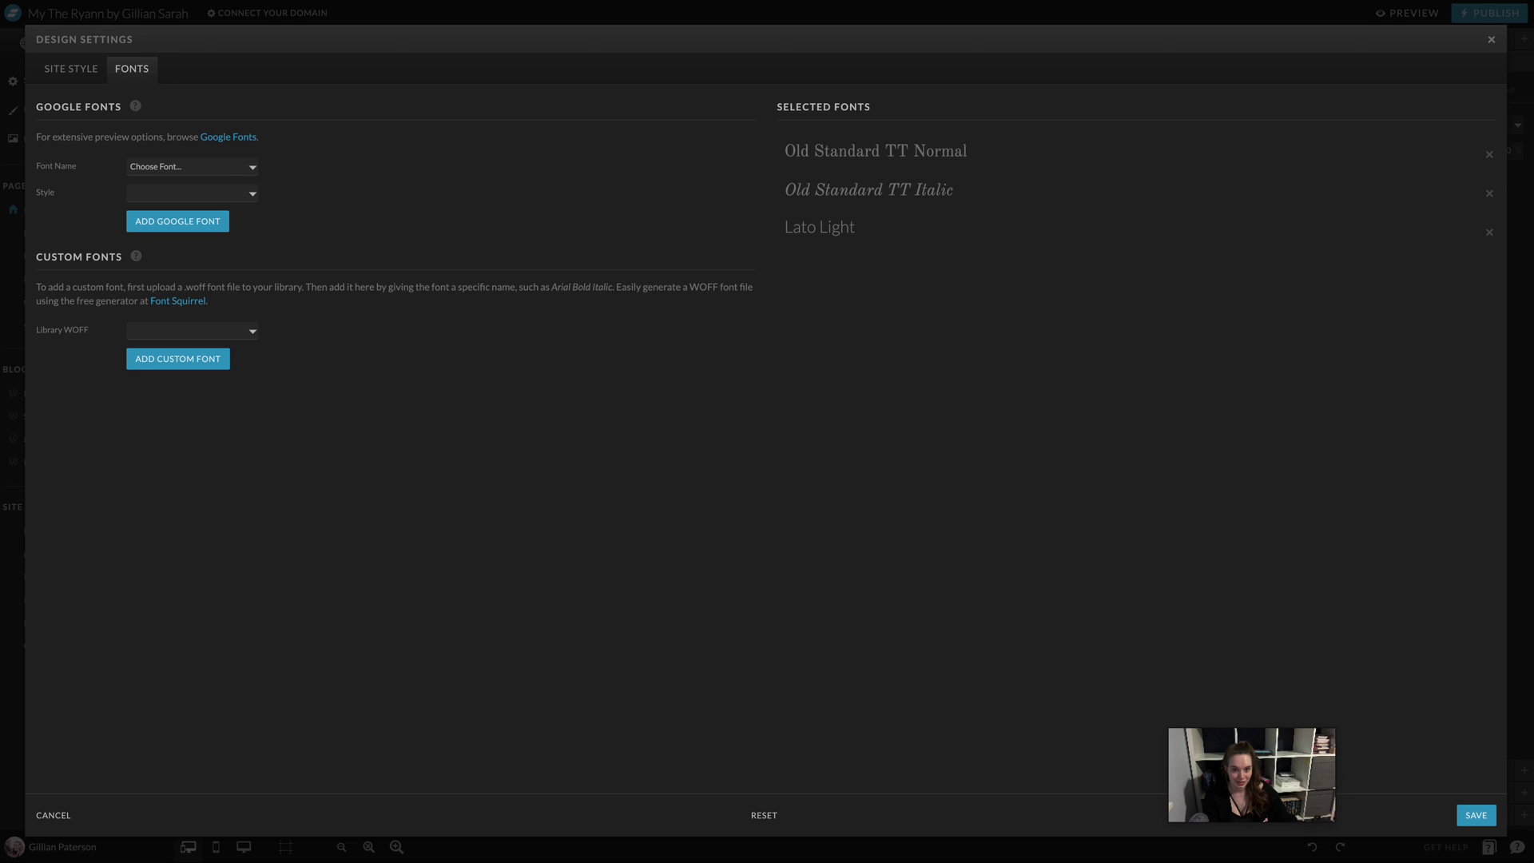
{"action": "left_click", "coordinate": [1491, 41]}
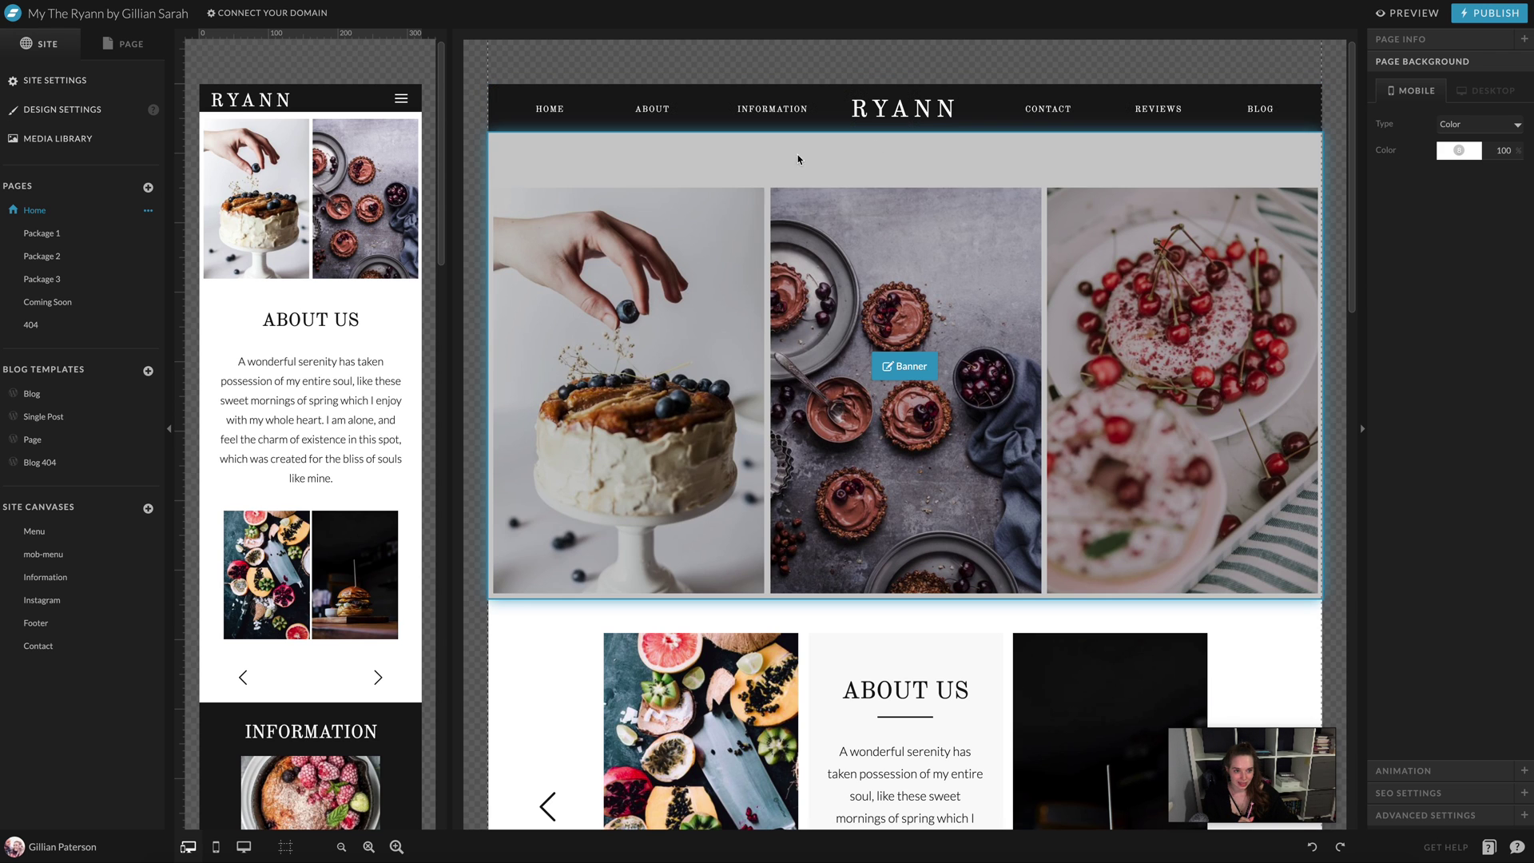
- Open the Banner canvas and list the Home page's canvases and layers
{"action": "left_click", "coordinate": [946, 184]}
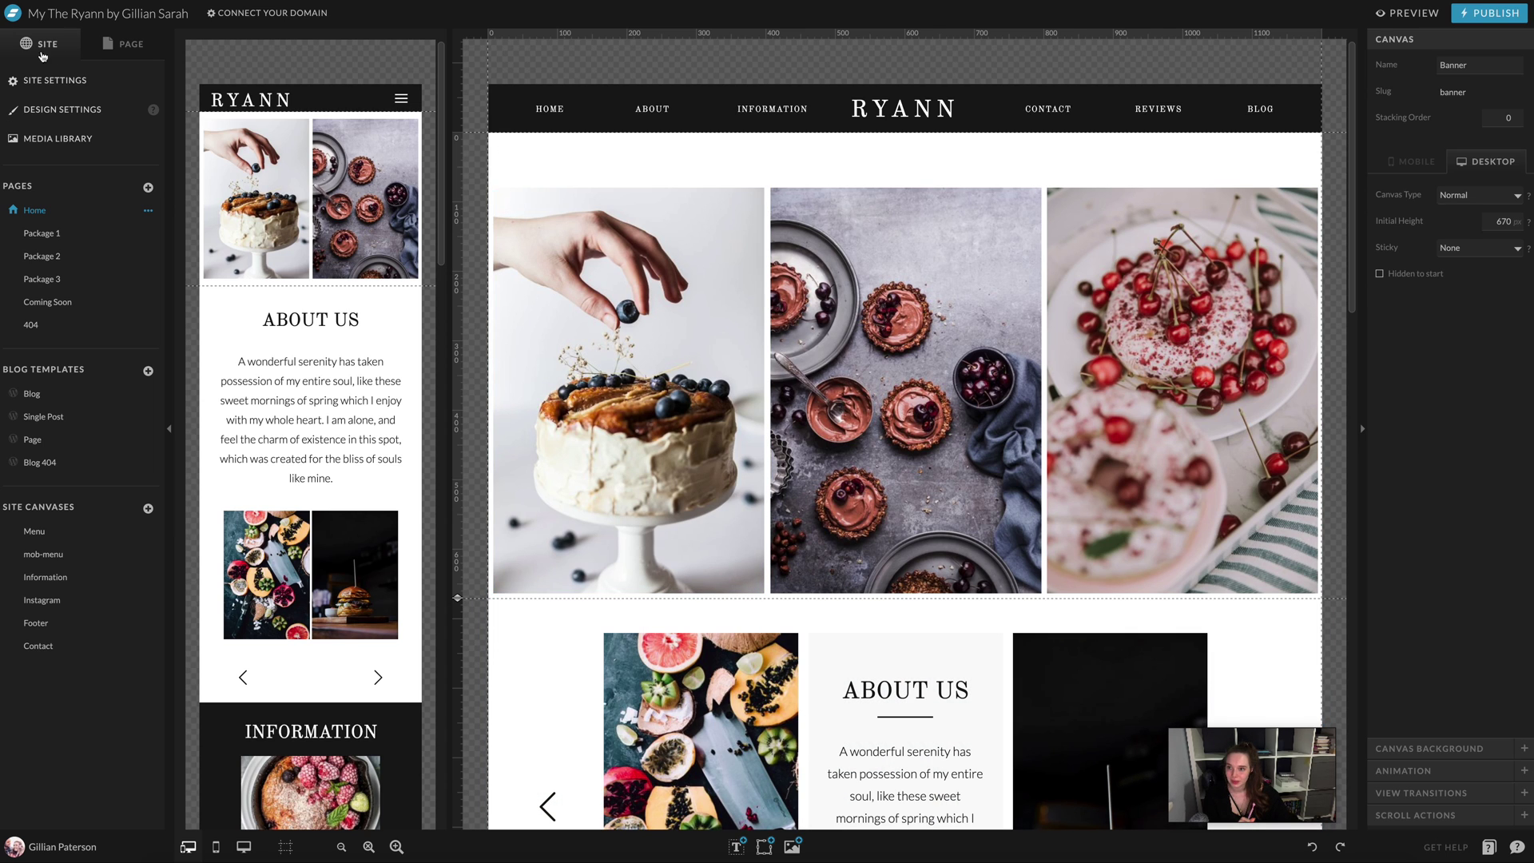
{"action": "left_click", "coordinate": [130, 44]}
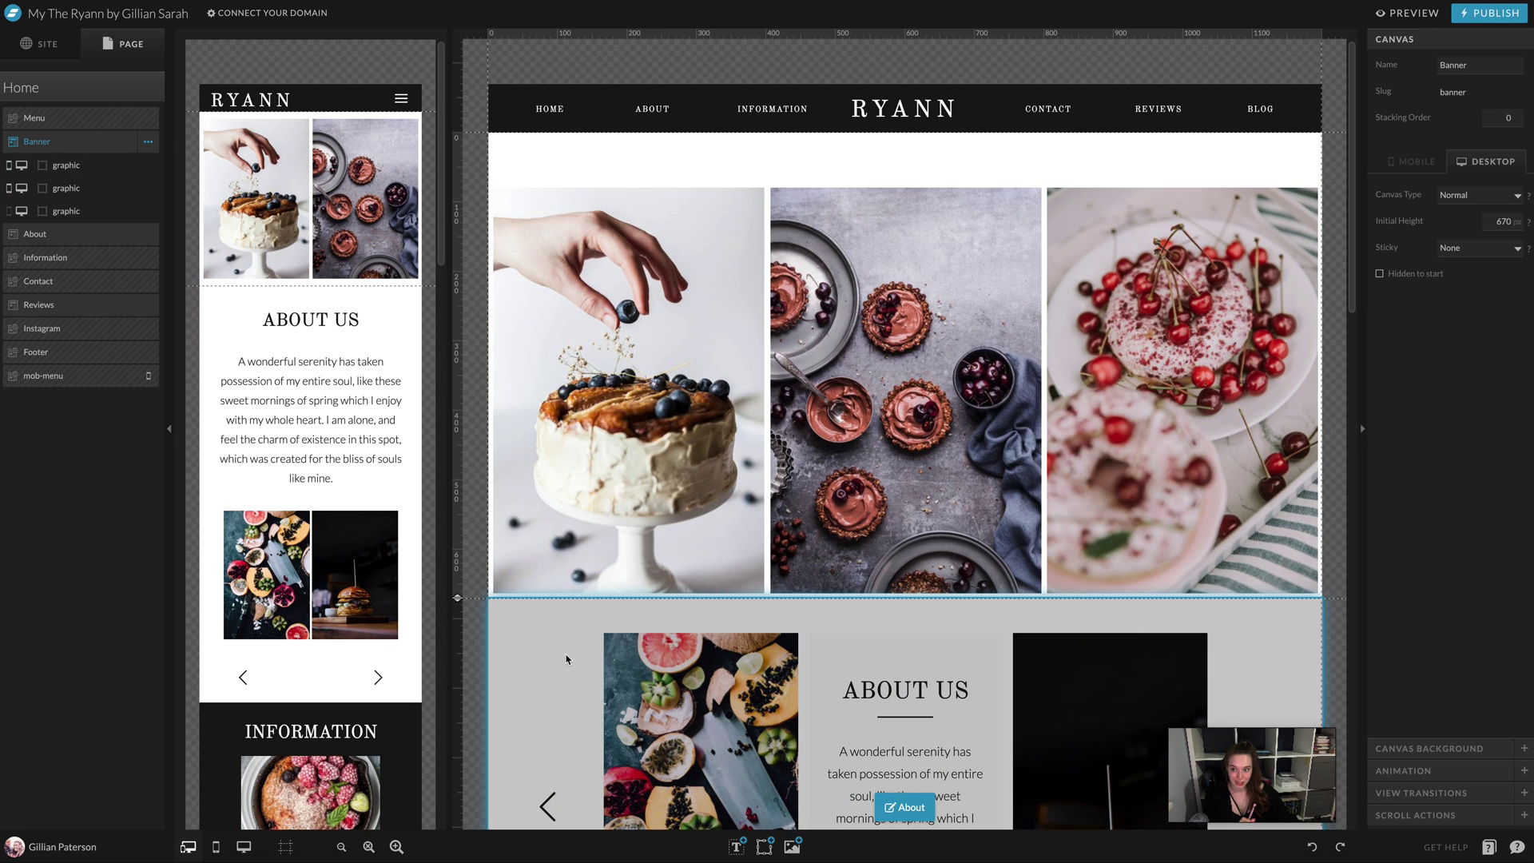
{"action": "left_click", "coordinate": [566, 659]}
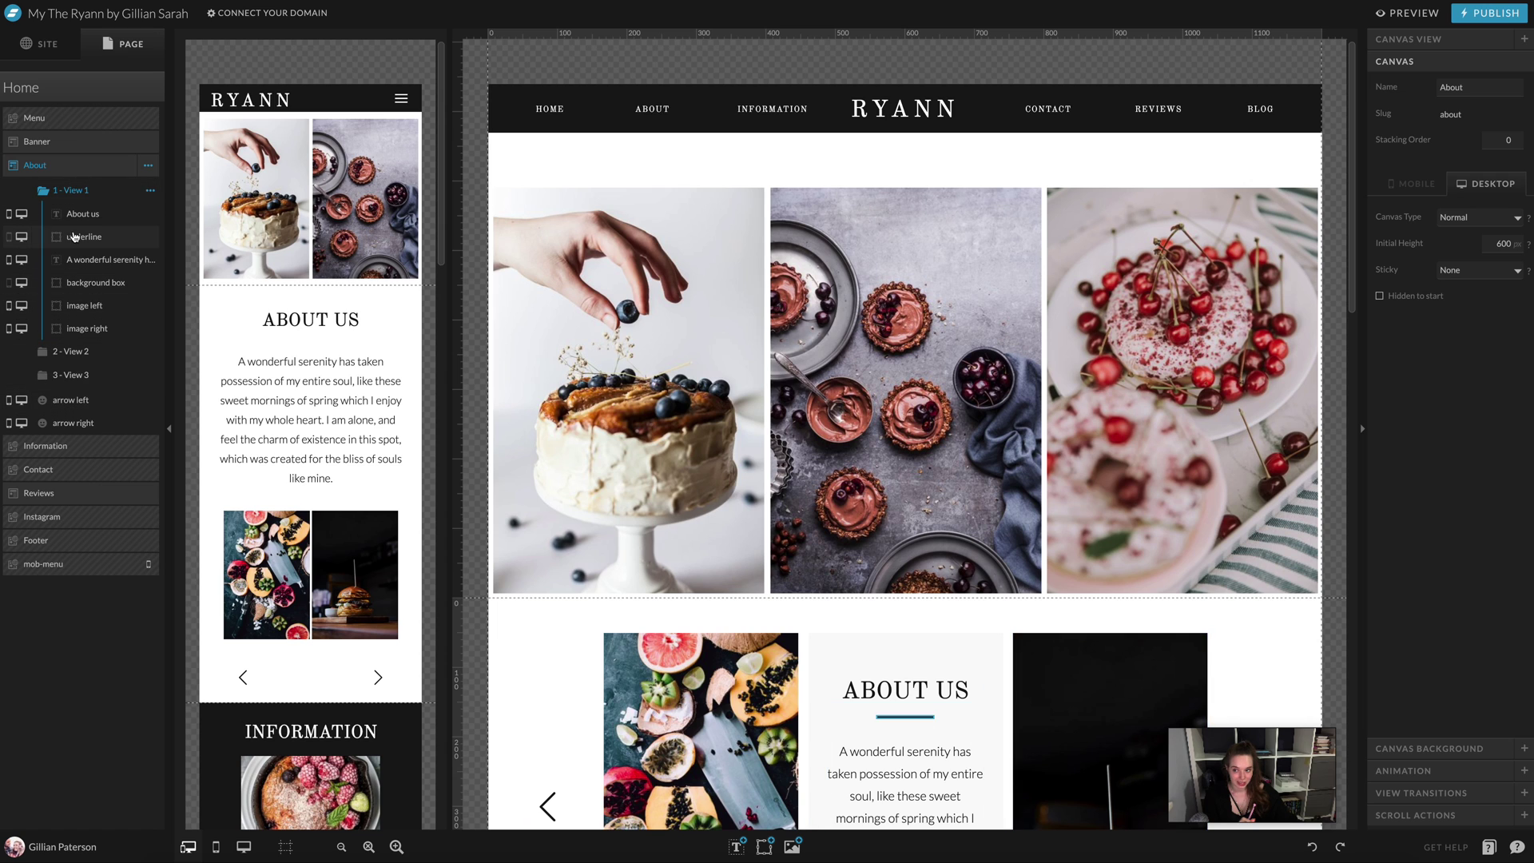
{"action": "left_click", "coordinate": [77, 143]}
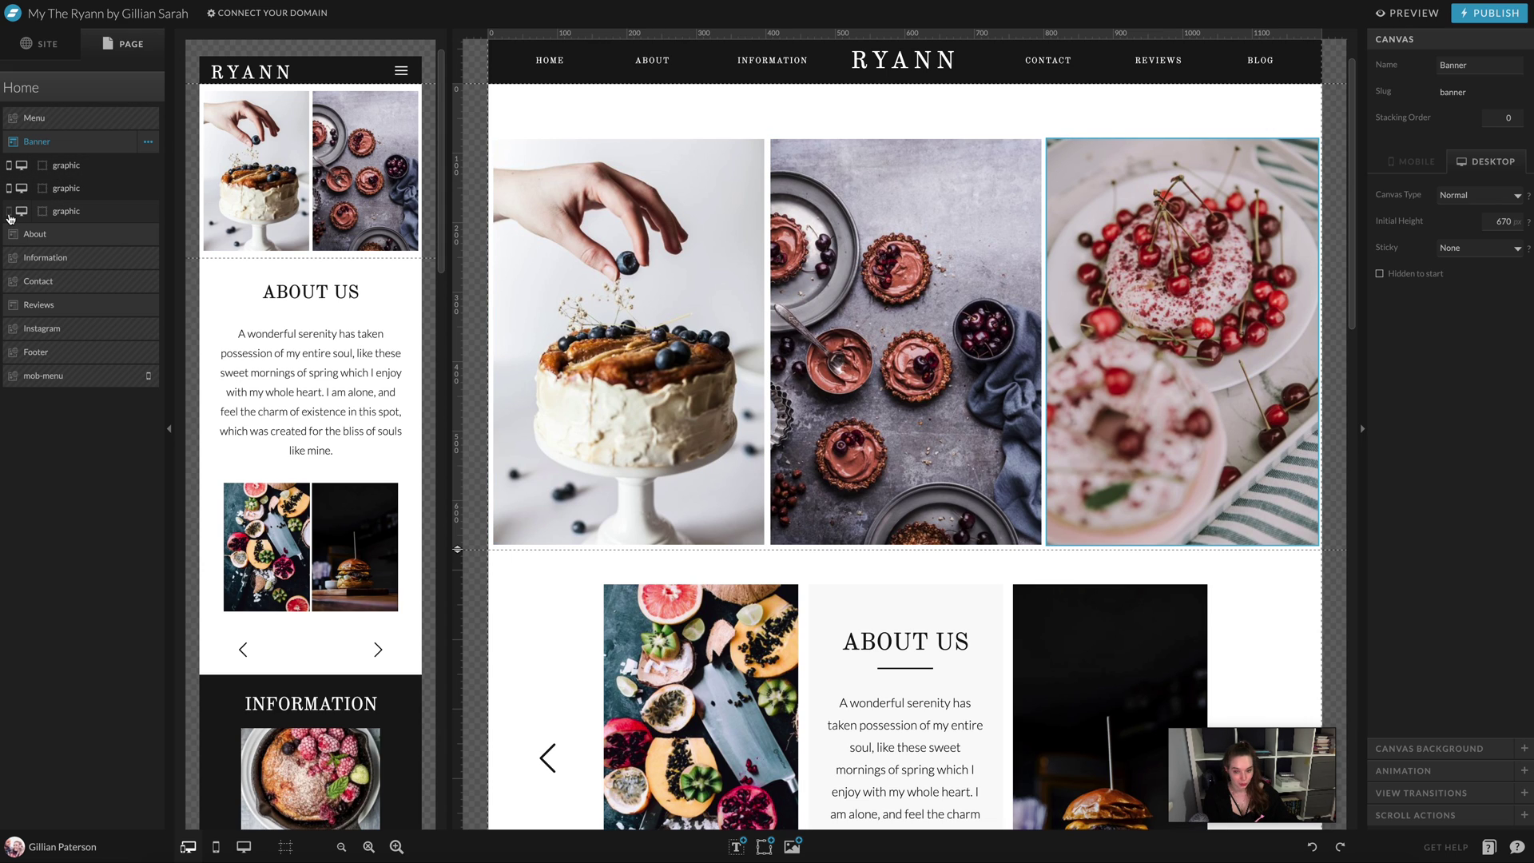
{"action": "scroll", "coordinate": [392, 248], "scroll_direction": "up", "scroll_amount": 1}
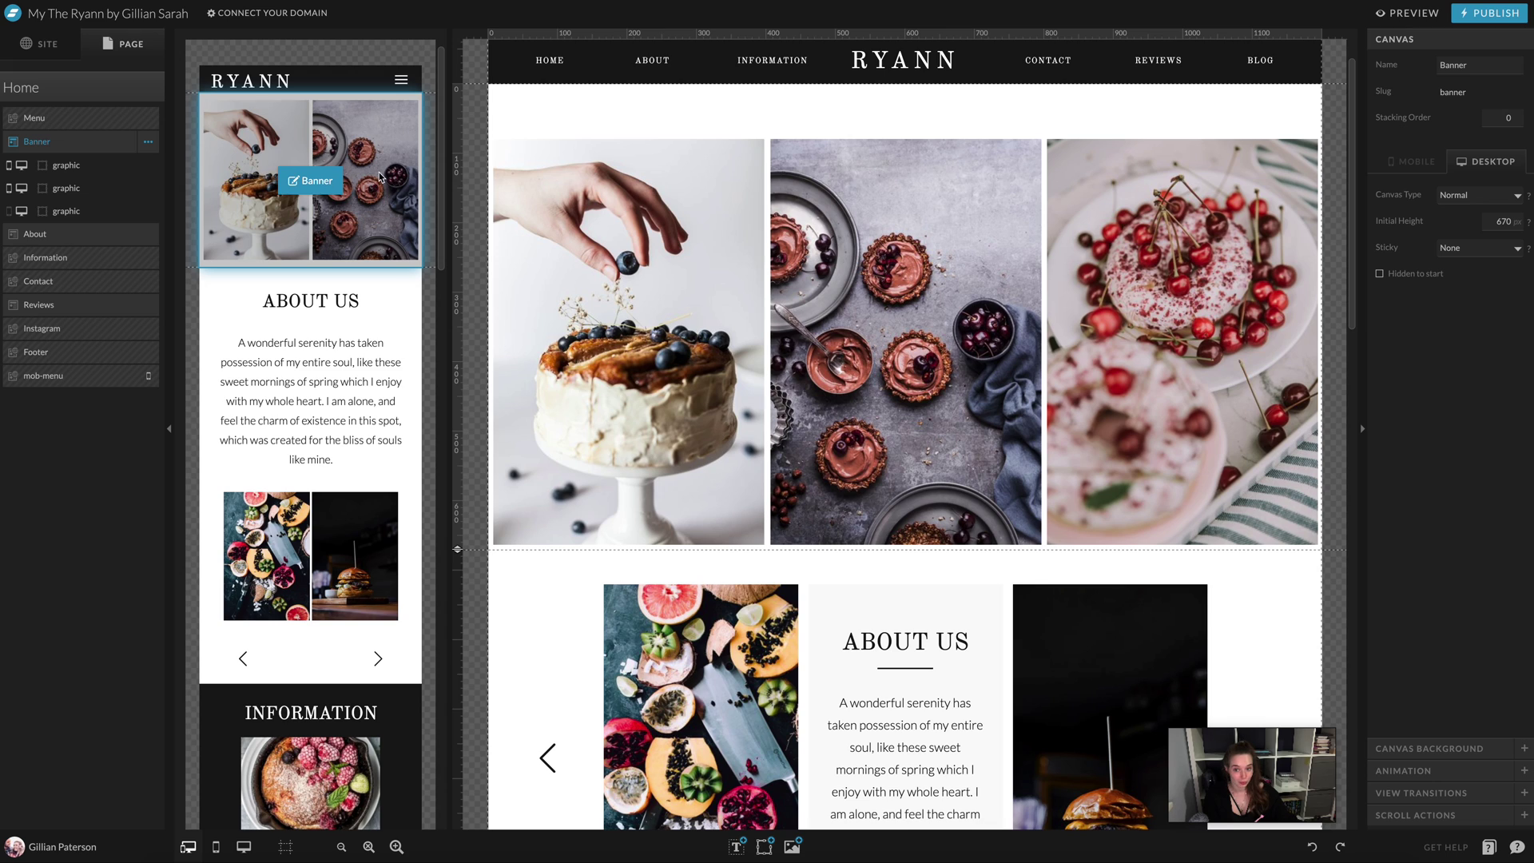
- Hide and restore the third banner image on desktop and the first two on mobile, then select About
{"action": "left_click", "coordinate": [1222, 293]}
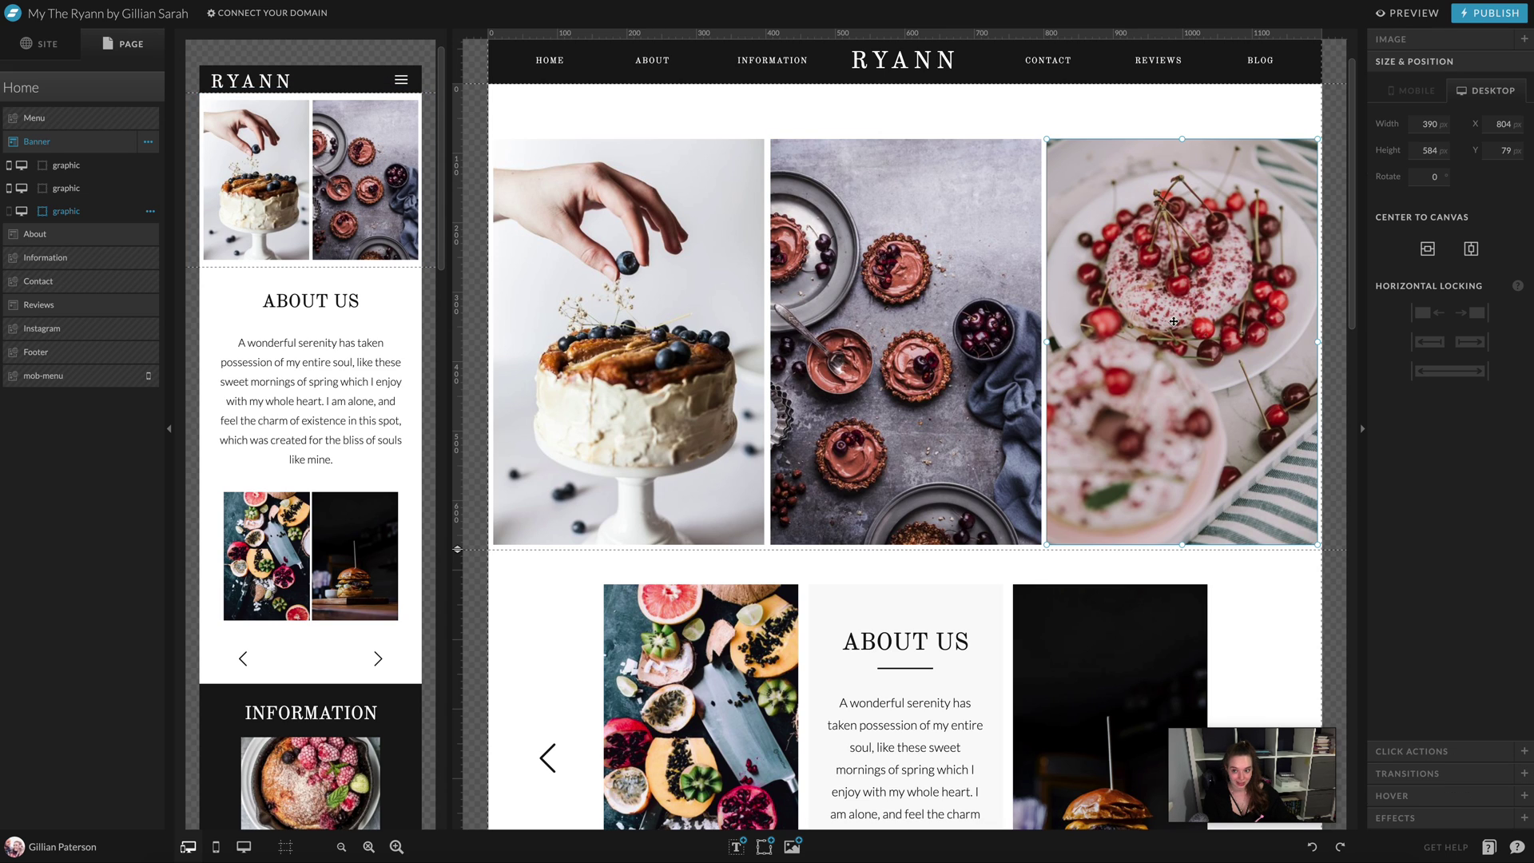
{"action": "left_click", "coordinate": [22, 212]}
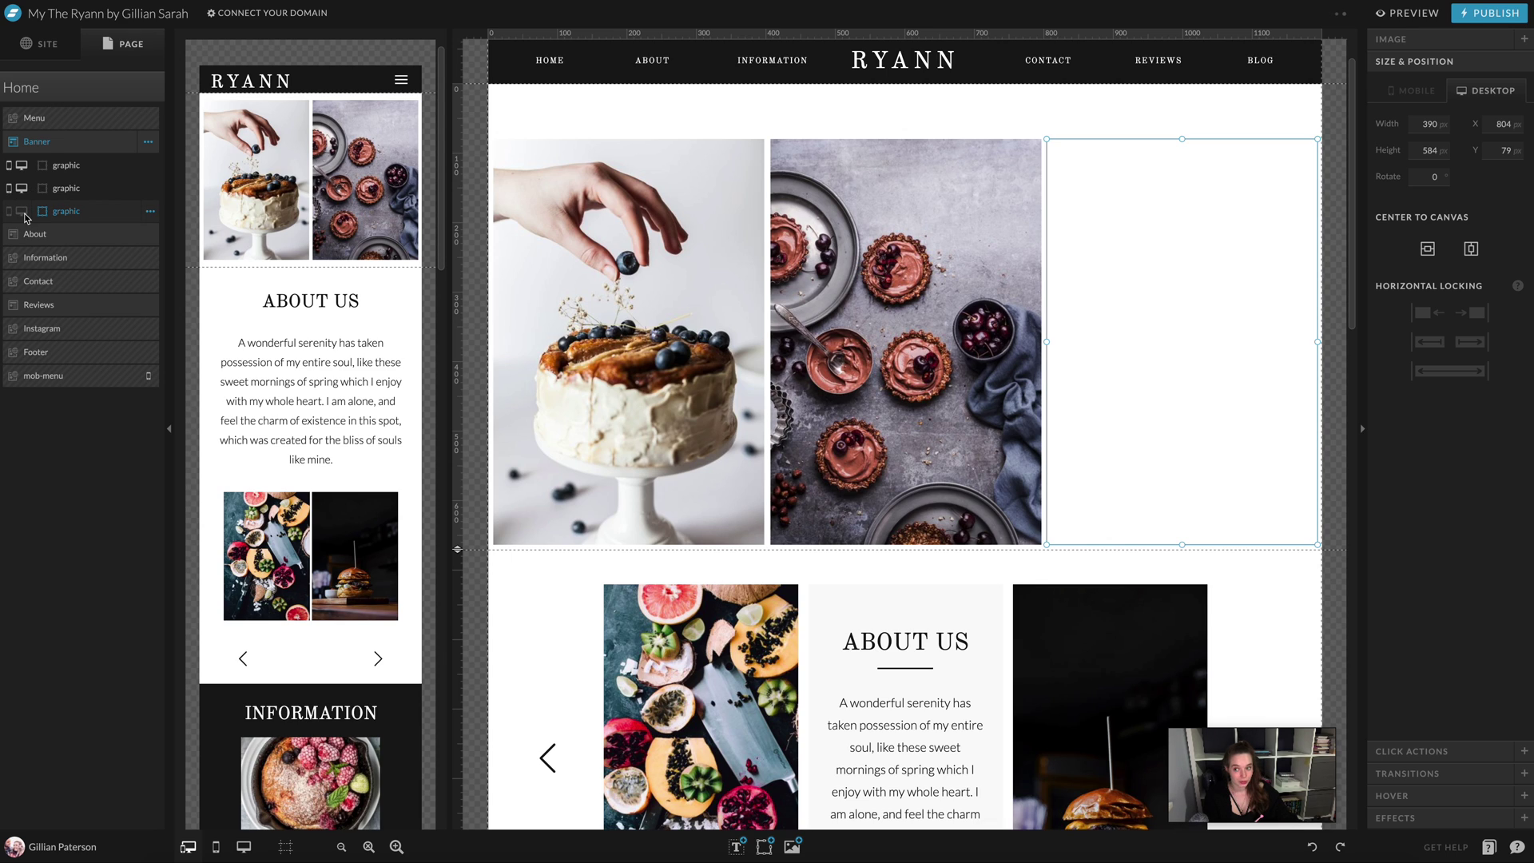
{"action": "left_click", "coordinate": [22, 211]}
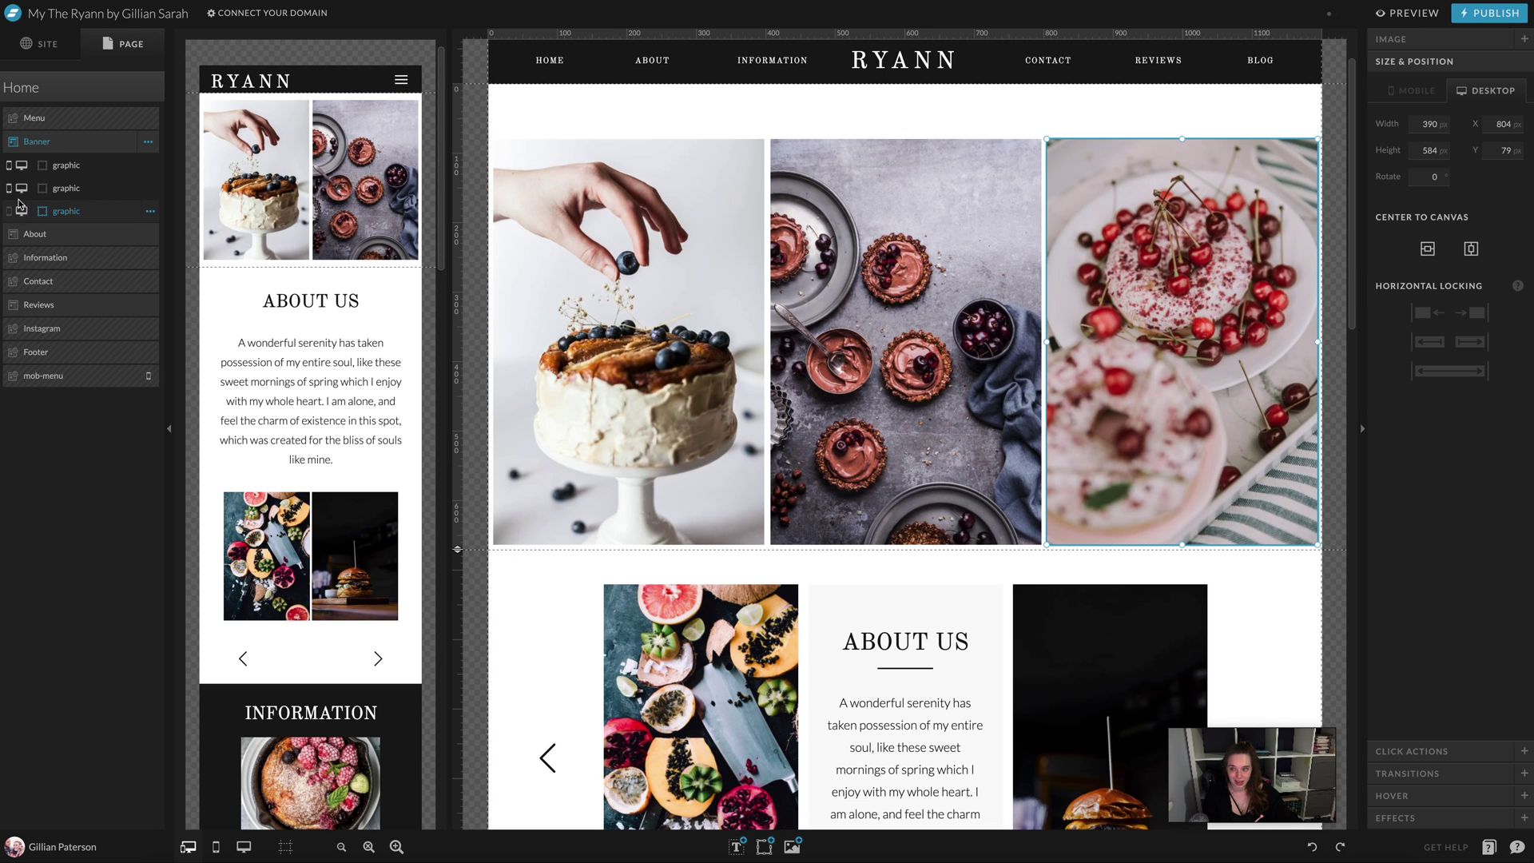
{"action": "left_click", "coordinate": [8, 188]}
{"action": "left_click", "coordinate": [8, 165]}
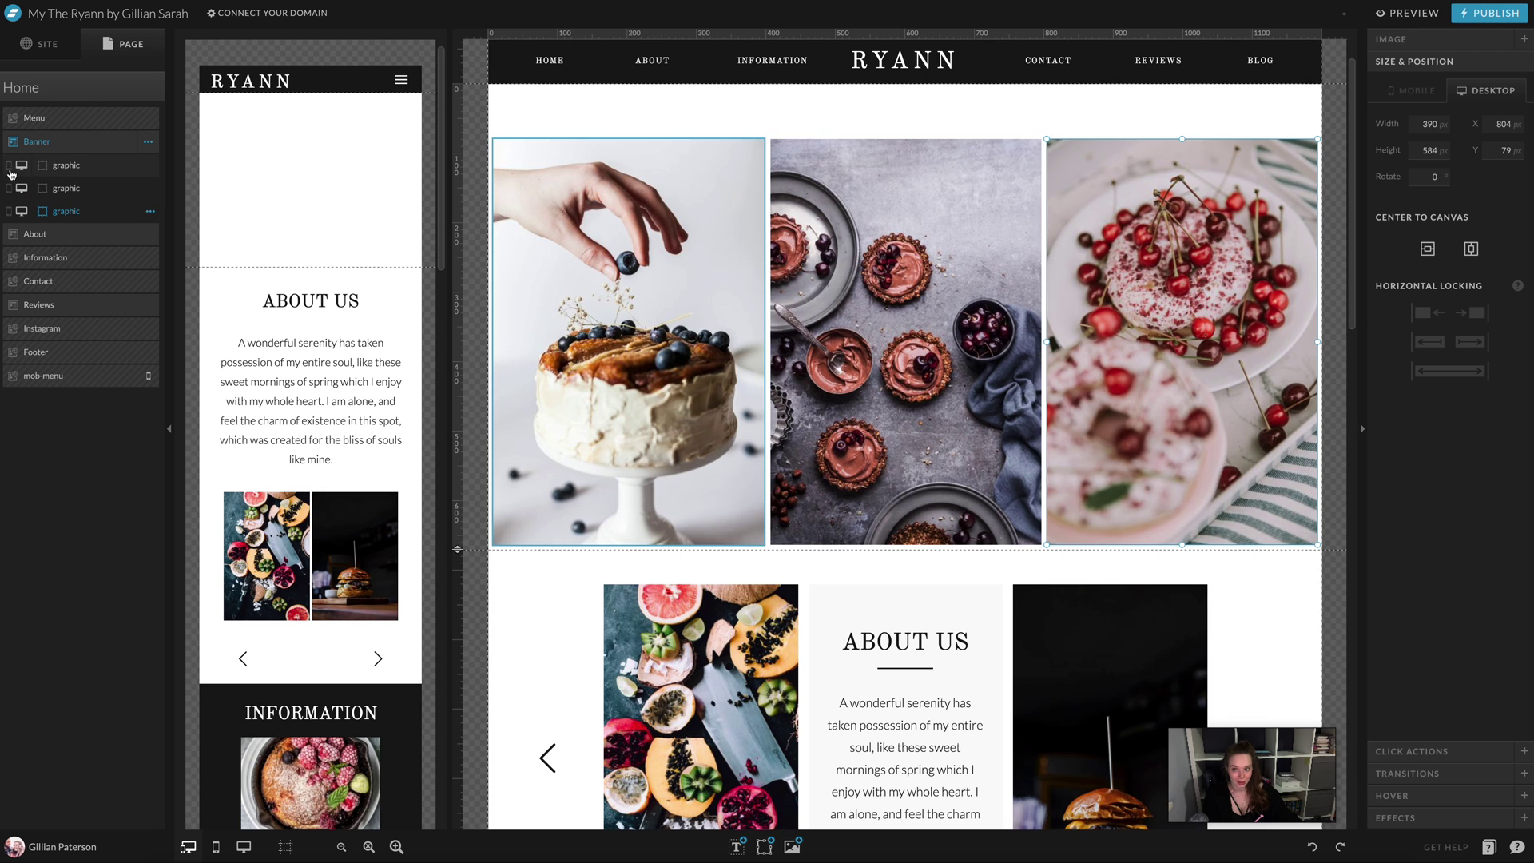
{"action": "left_click", "coordinate": [9, 166]}
{"action": "left_click", "coordinate": [9, 188]}
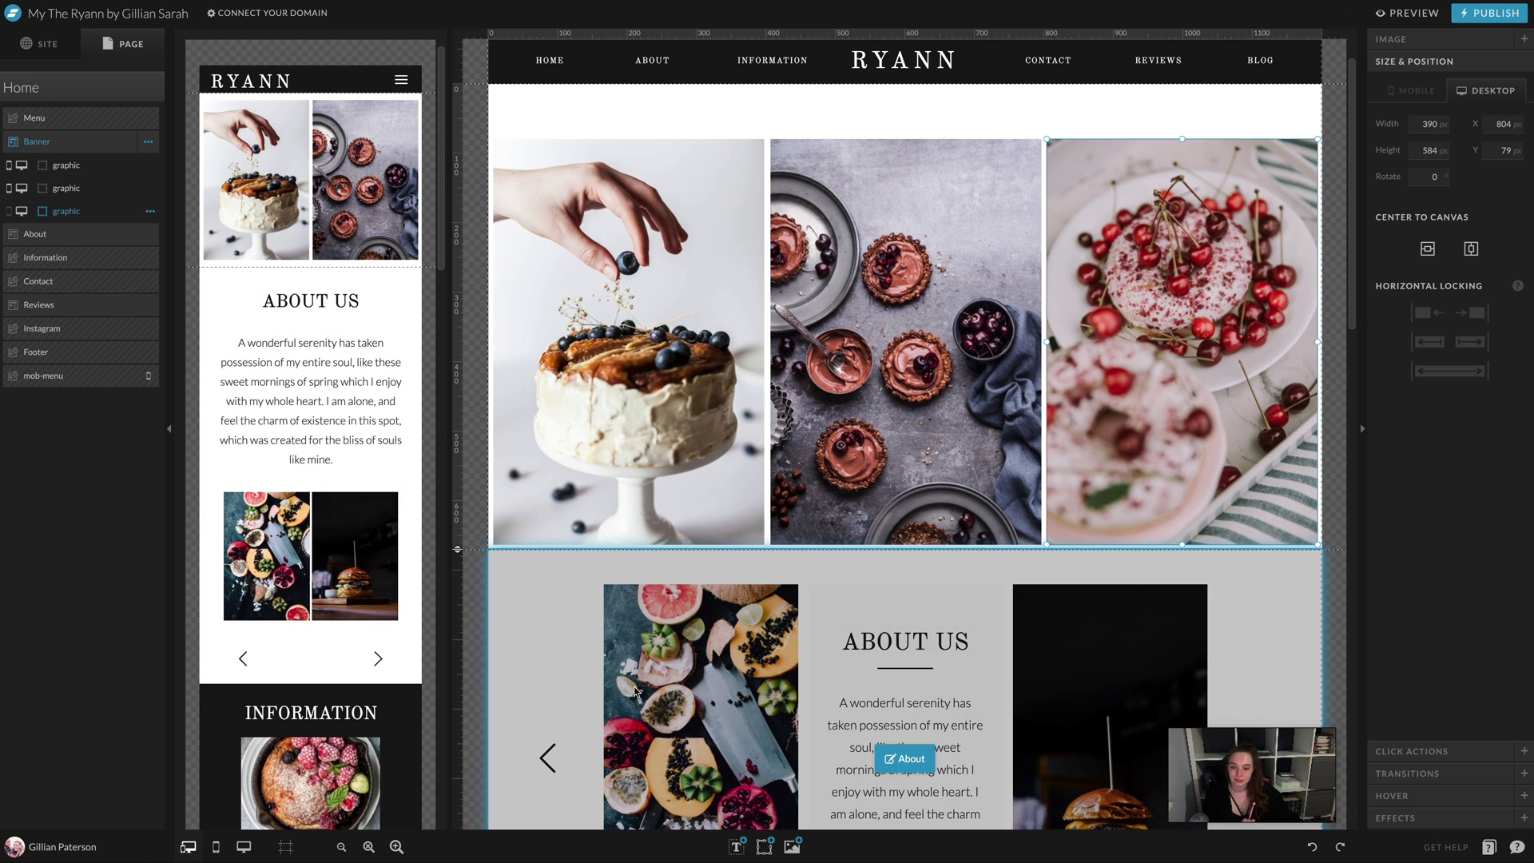
{"action": "left_click", "coordinate": [636, 692]}
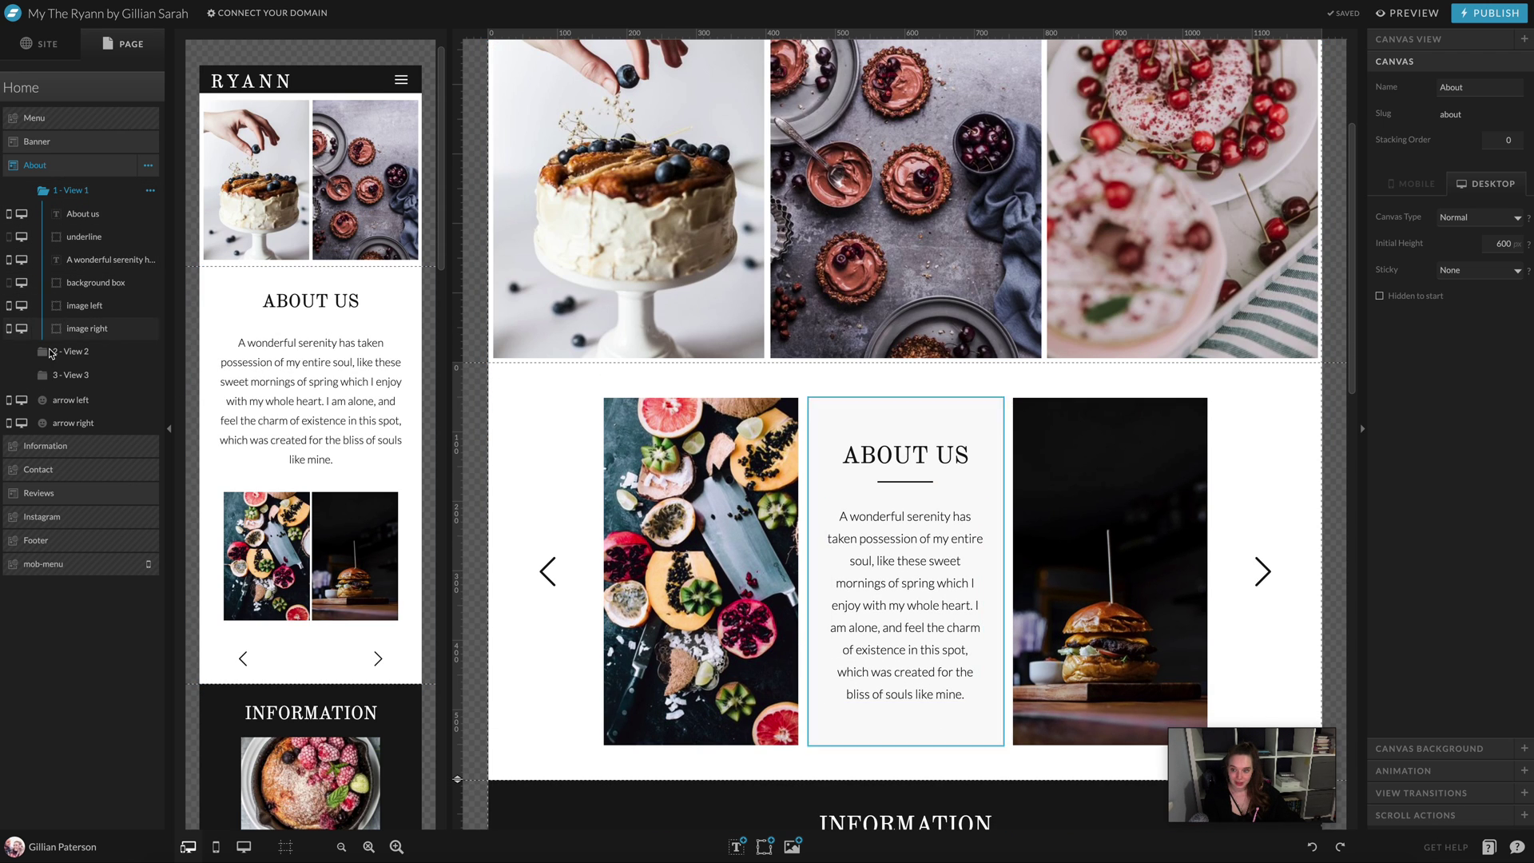
{"action": "left_click", "coordinate": [68, 352]}
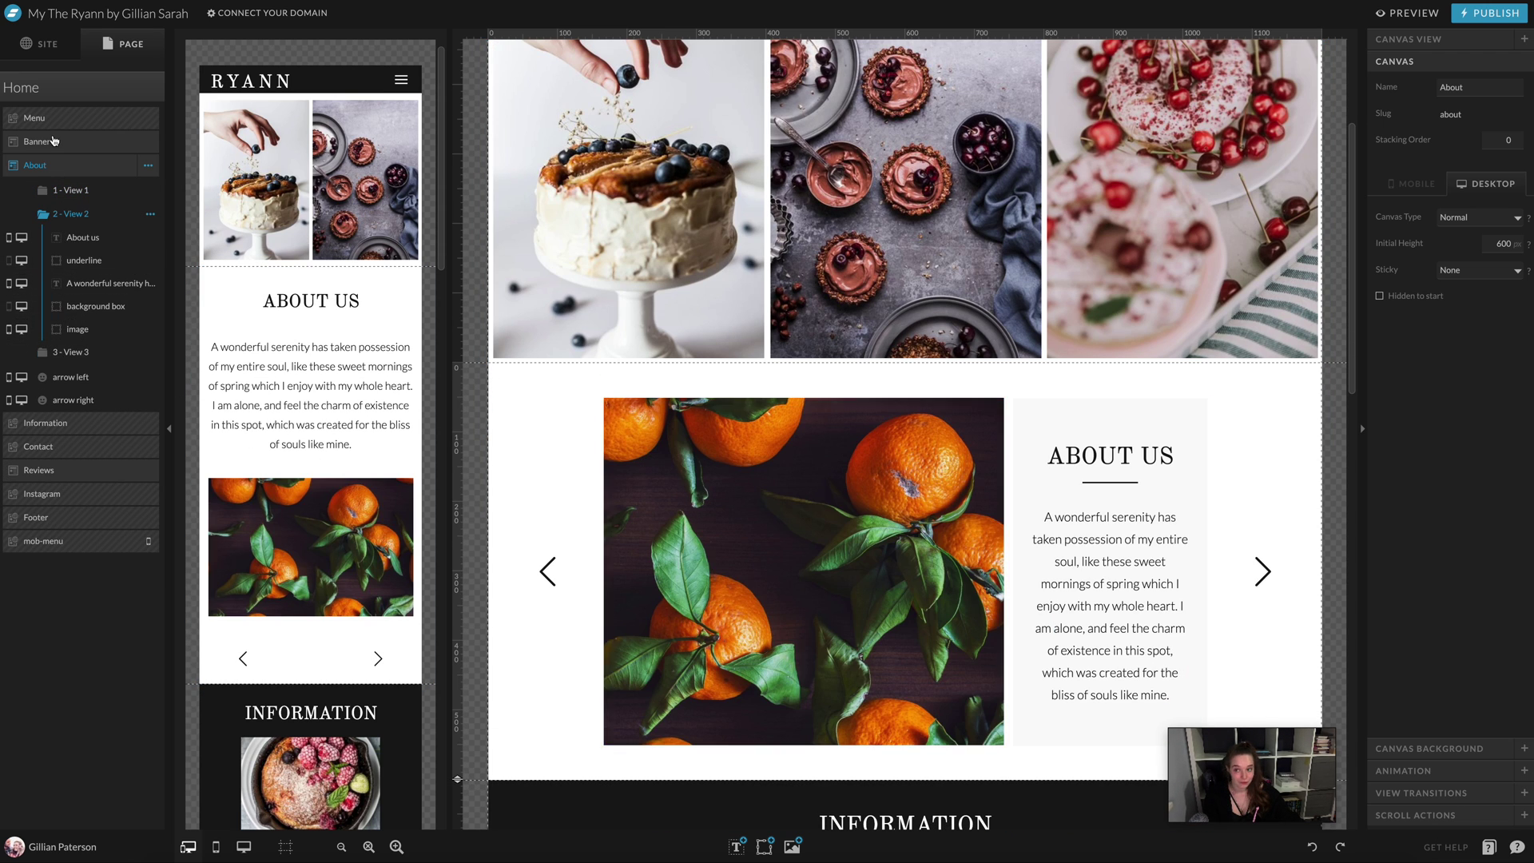
{"action": "left_click", "coordinate": [70, 352]}
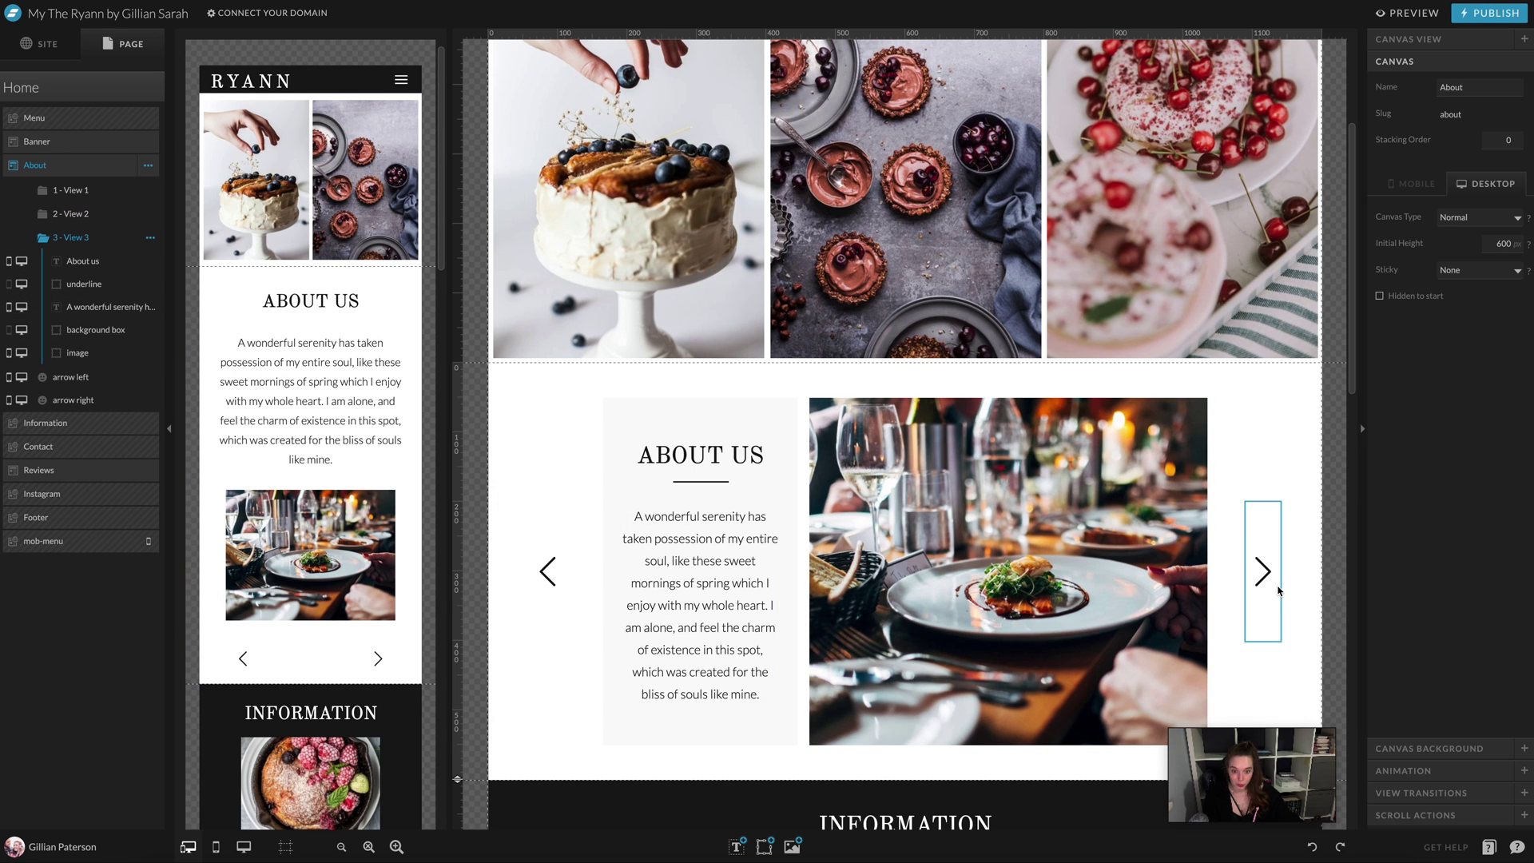
{"action": "left_click", "coordinate": [85, 216]}
{"action": "left_click", "coordinate": [72, 190]}
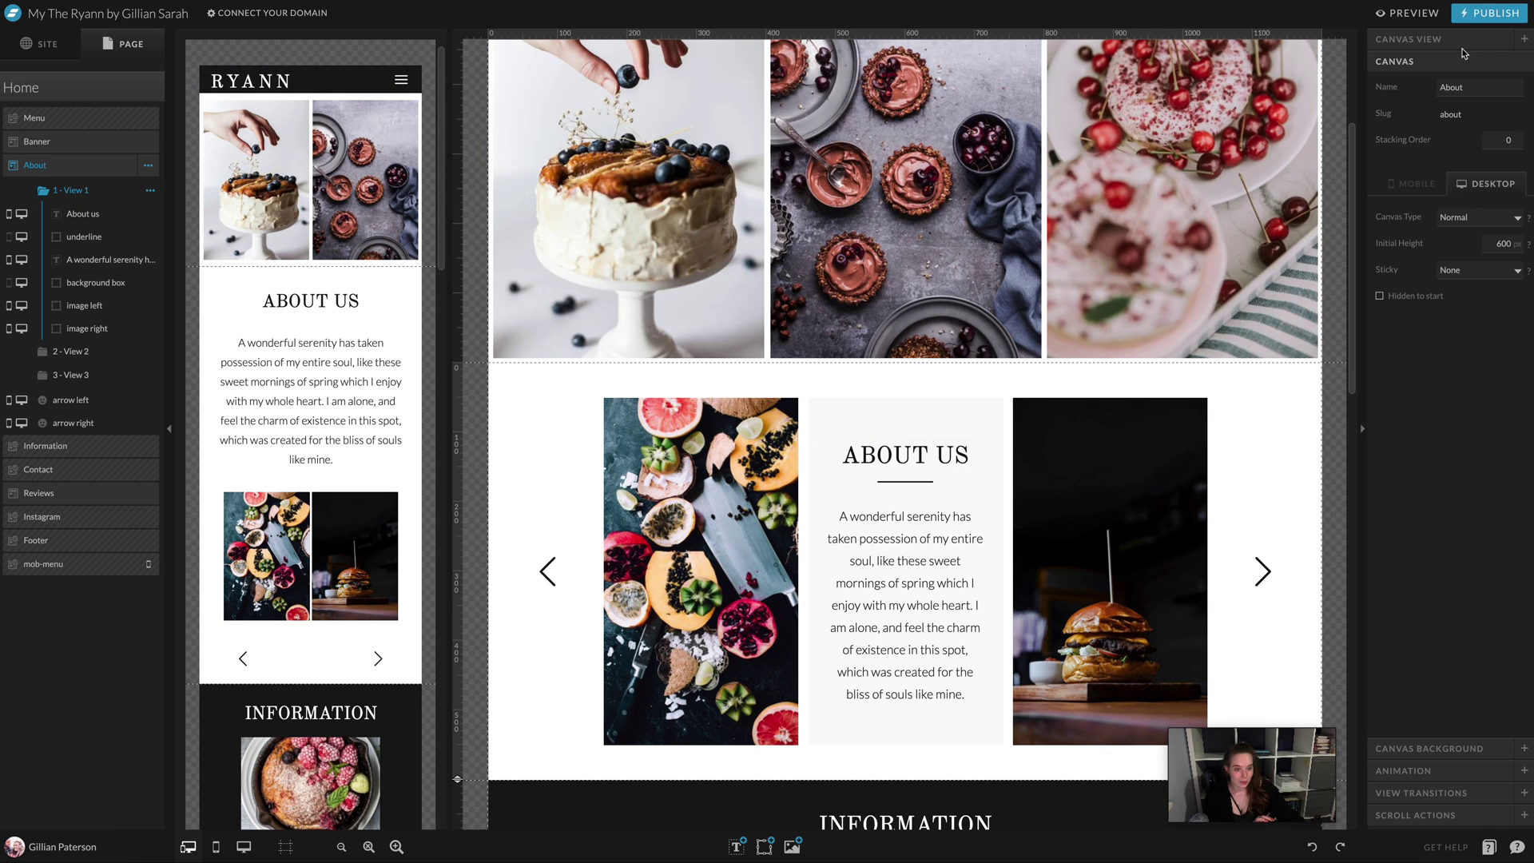
{"action": "scroll", "coordinate": [1301, 422], "scroll_direction": "up", "scroll_amount": 3}
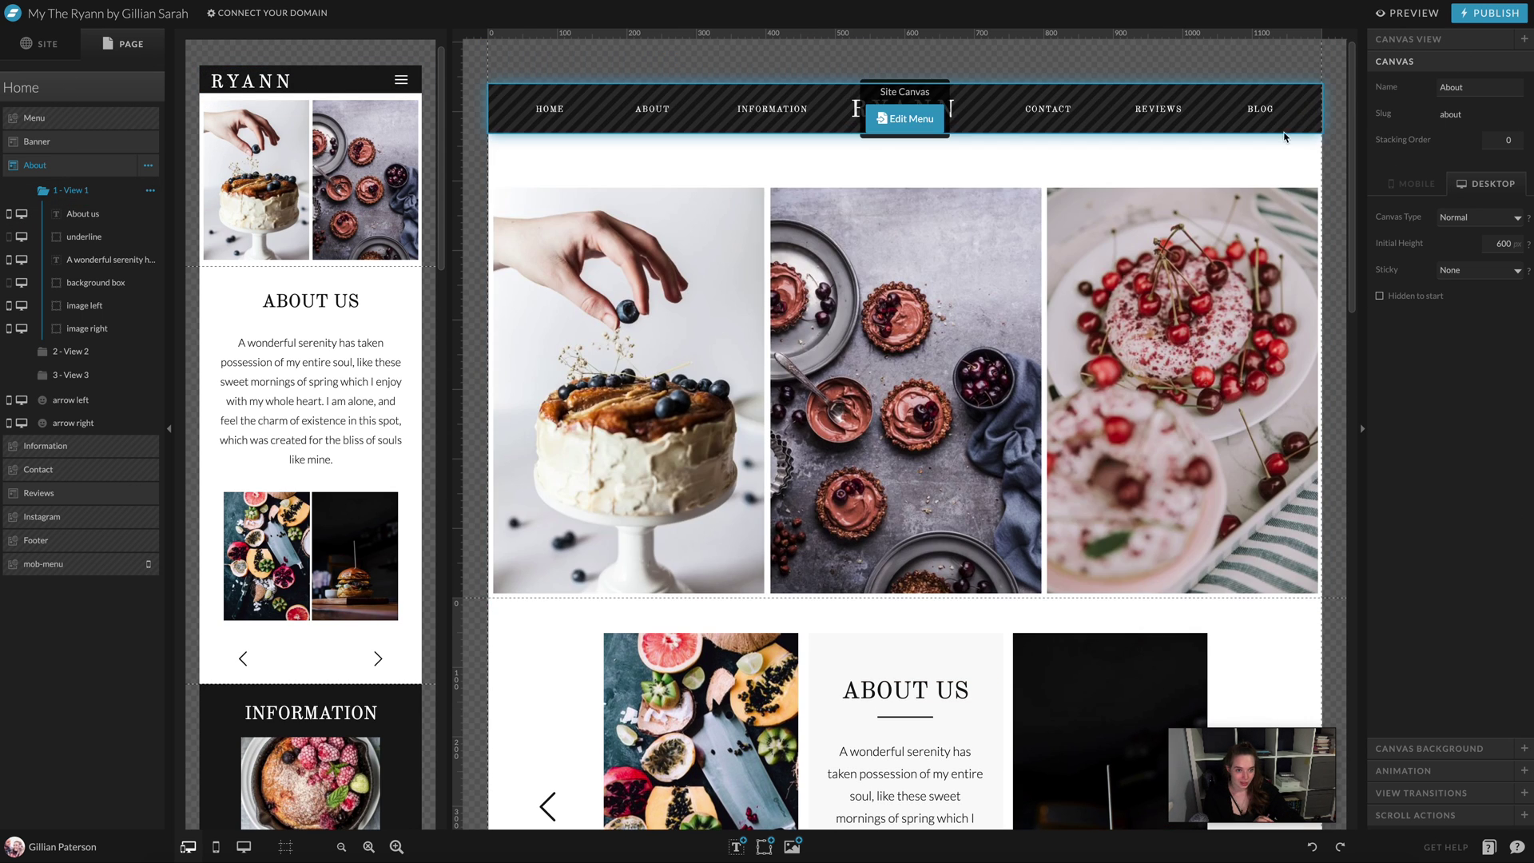
- Select the Banner canvas, dismiss its Rename Canvas dialog, and open its background colour picker
{"action": "left_click", "coordinate": [1202, 168]}
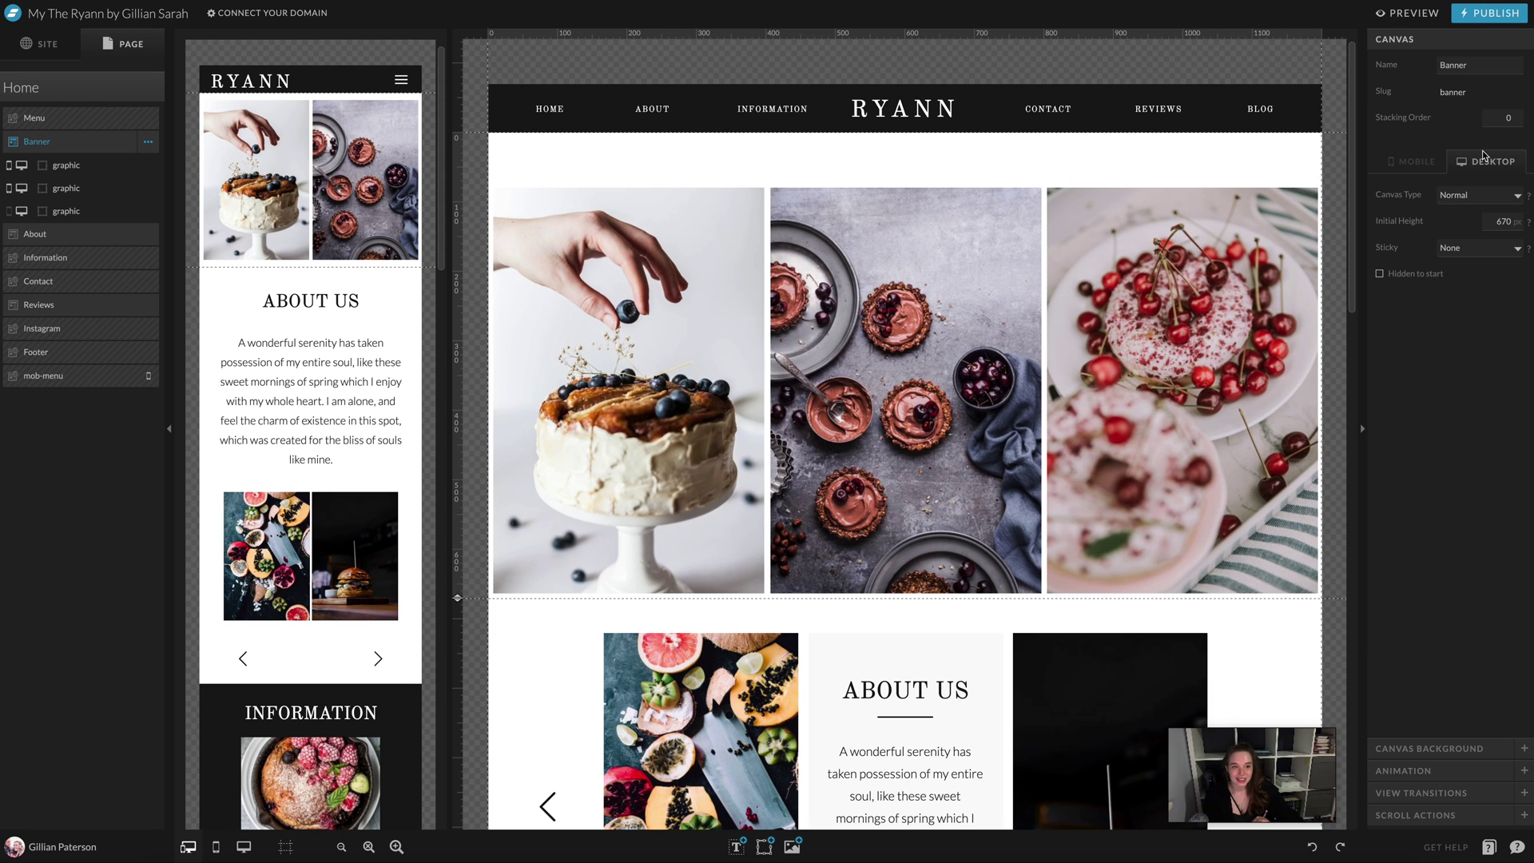
{"action": "double_click", "coordinate": [46, 143]}
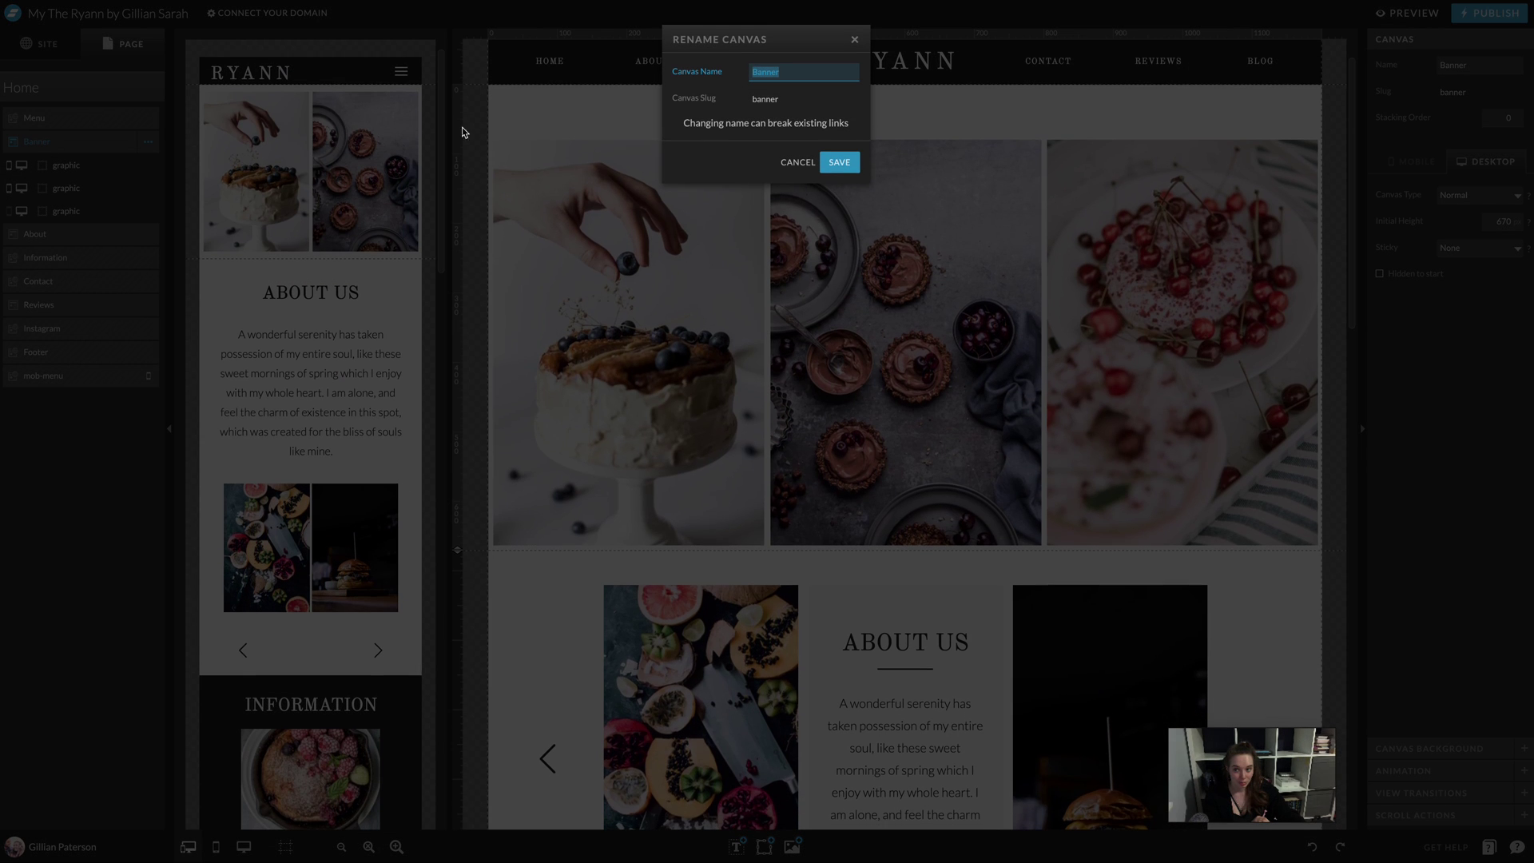
{"action": "left_click", "coordinate": [855, 40]}
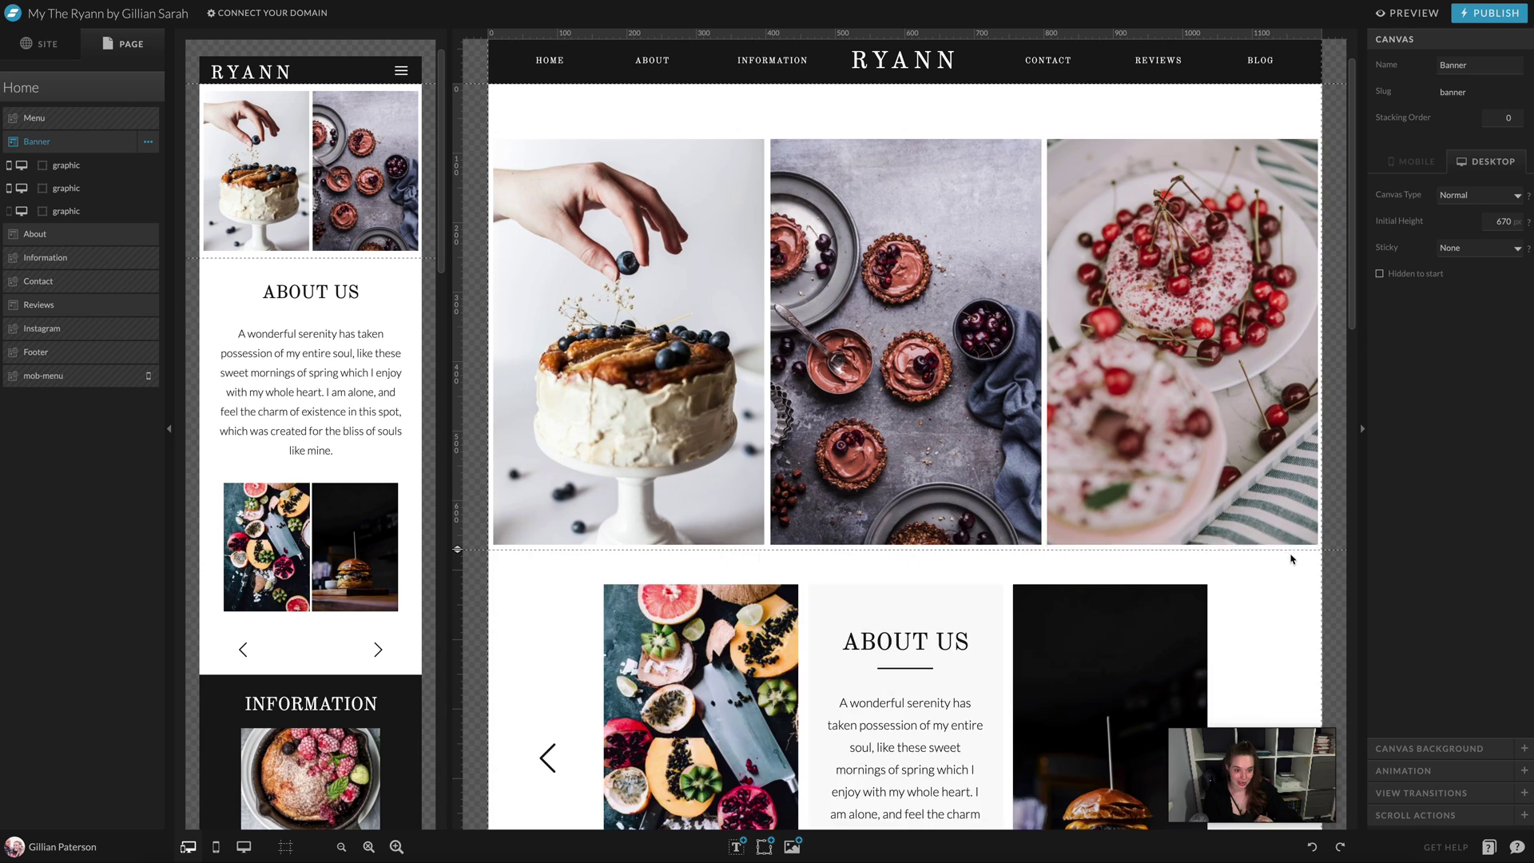
{"action": "left_click", "coordinate": [1447, 751]}
{"action": "left_click", "coordinate": [1456, 156]}
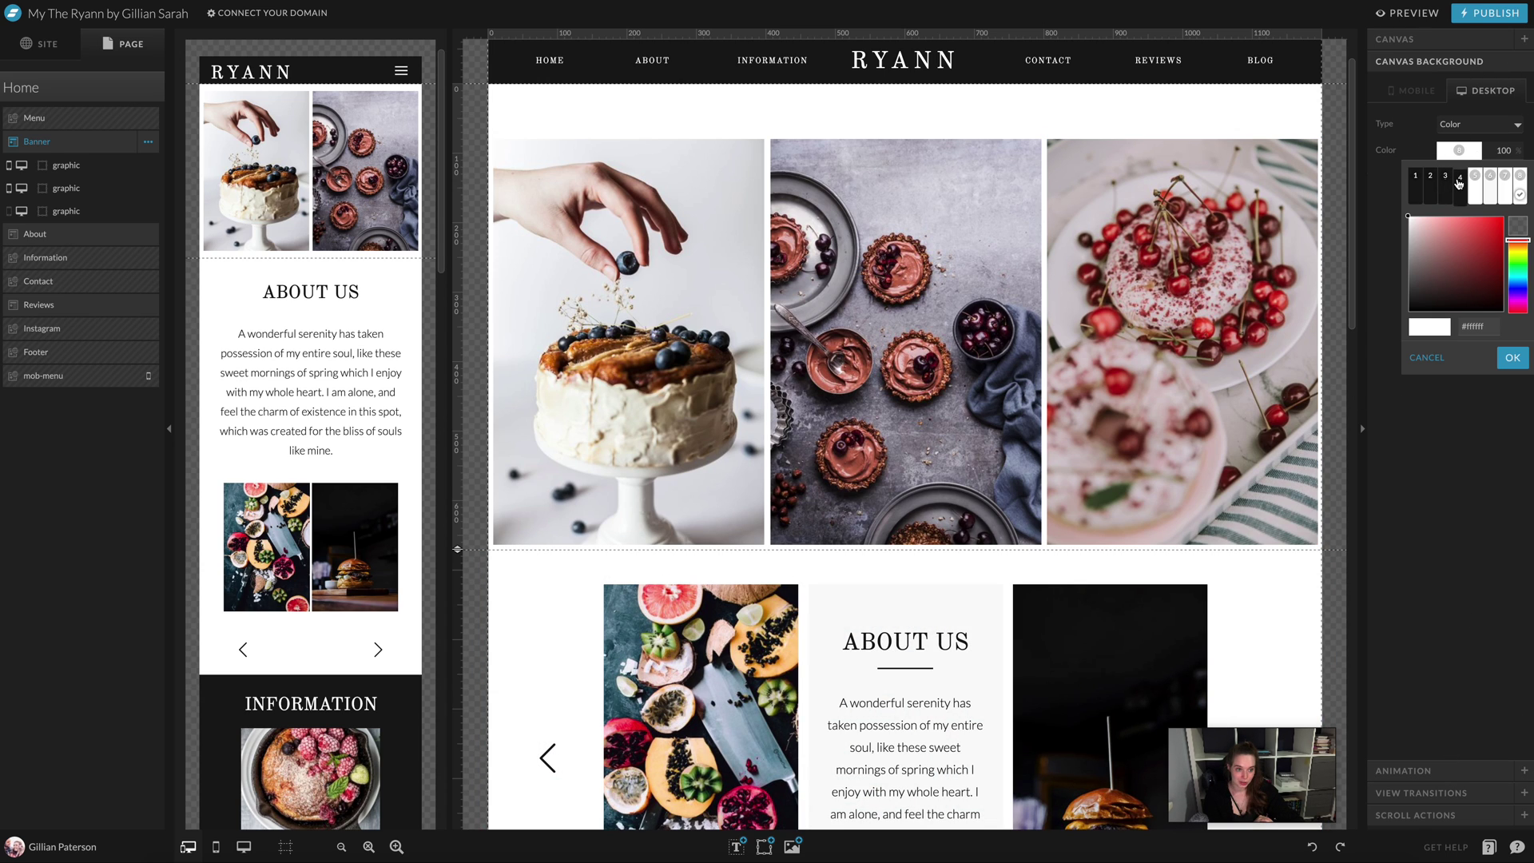
- Try dark colour preset 4 on the Banner background and view its Fade 0.5 transitions
{"action": "left_click", "coordinate": [1459, 180]}
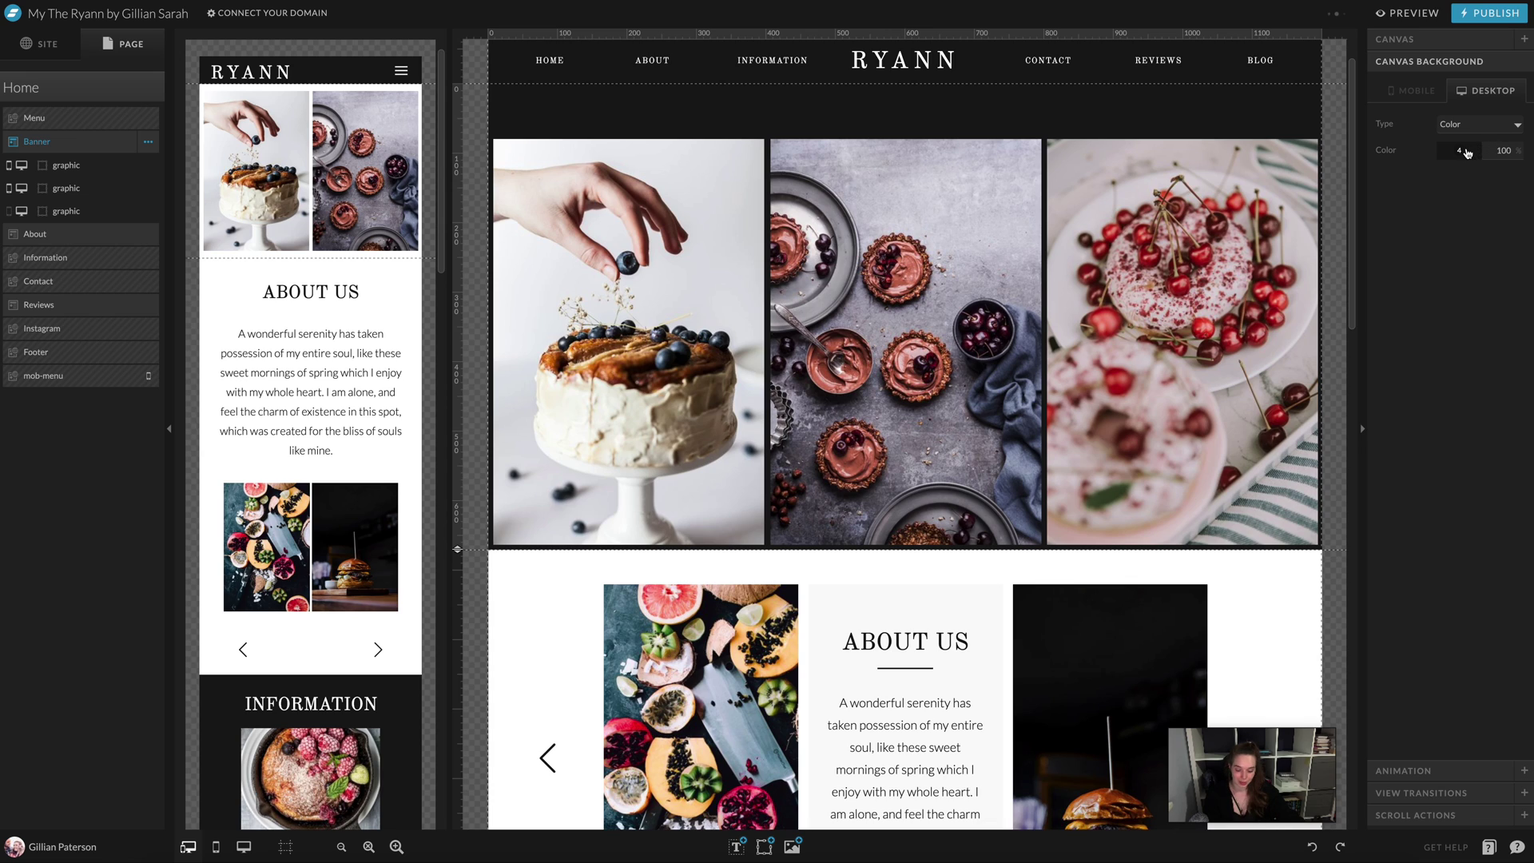
{"action": "scroll", "coordinate": [1468, 153], "scroll_direction": "down", "scroll_amount": 4}
{"action": "left_click", "coordinate": [1458, 769]}
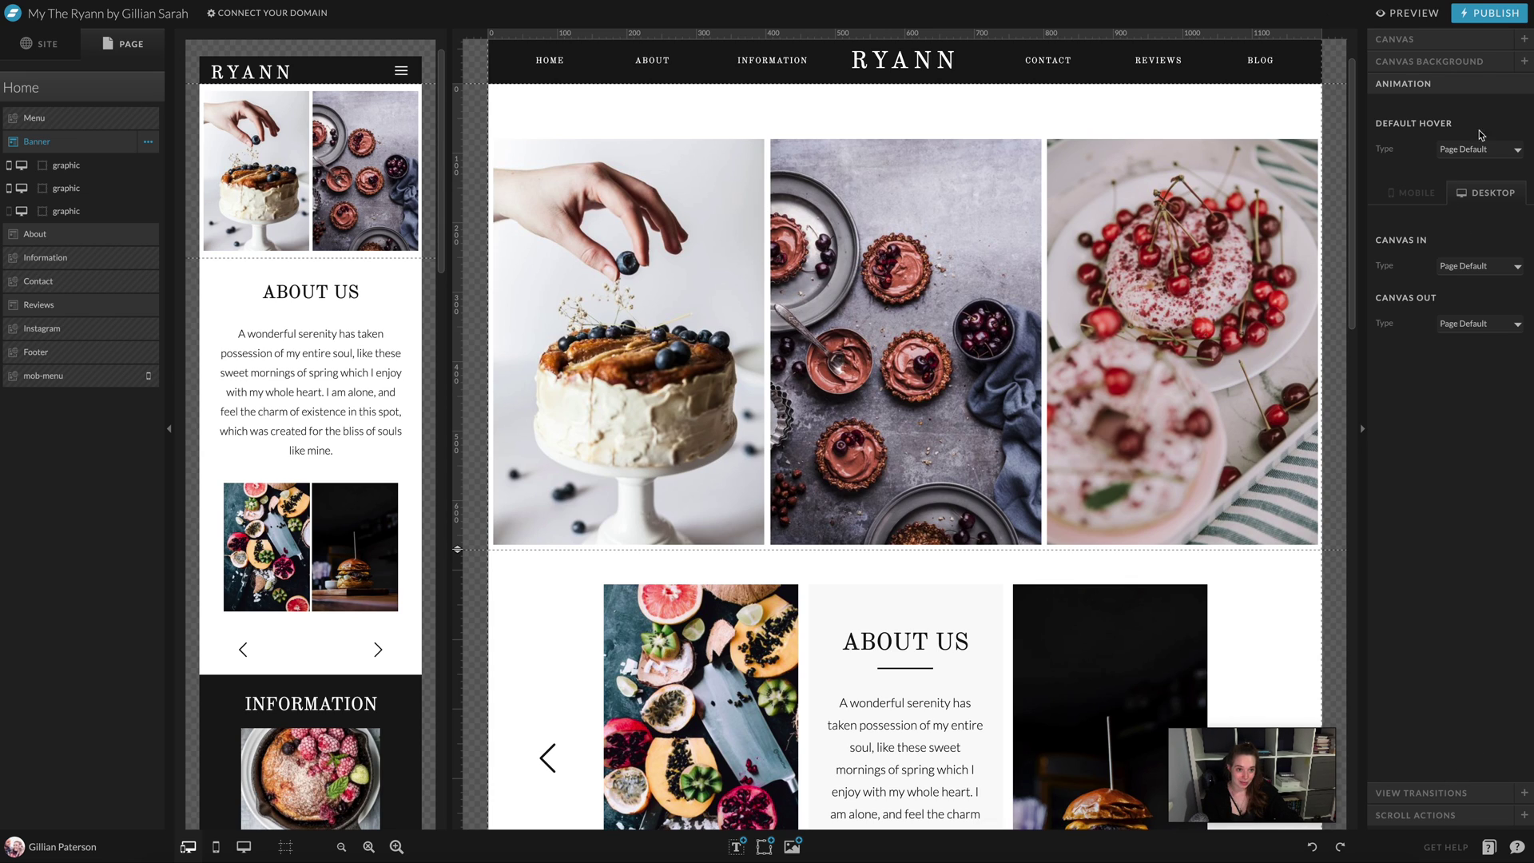
{"action": "left_click", "coordinate": [1438, 792]}
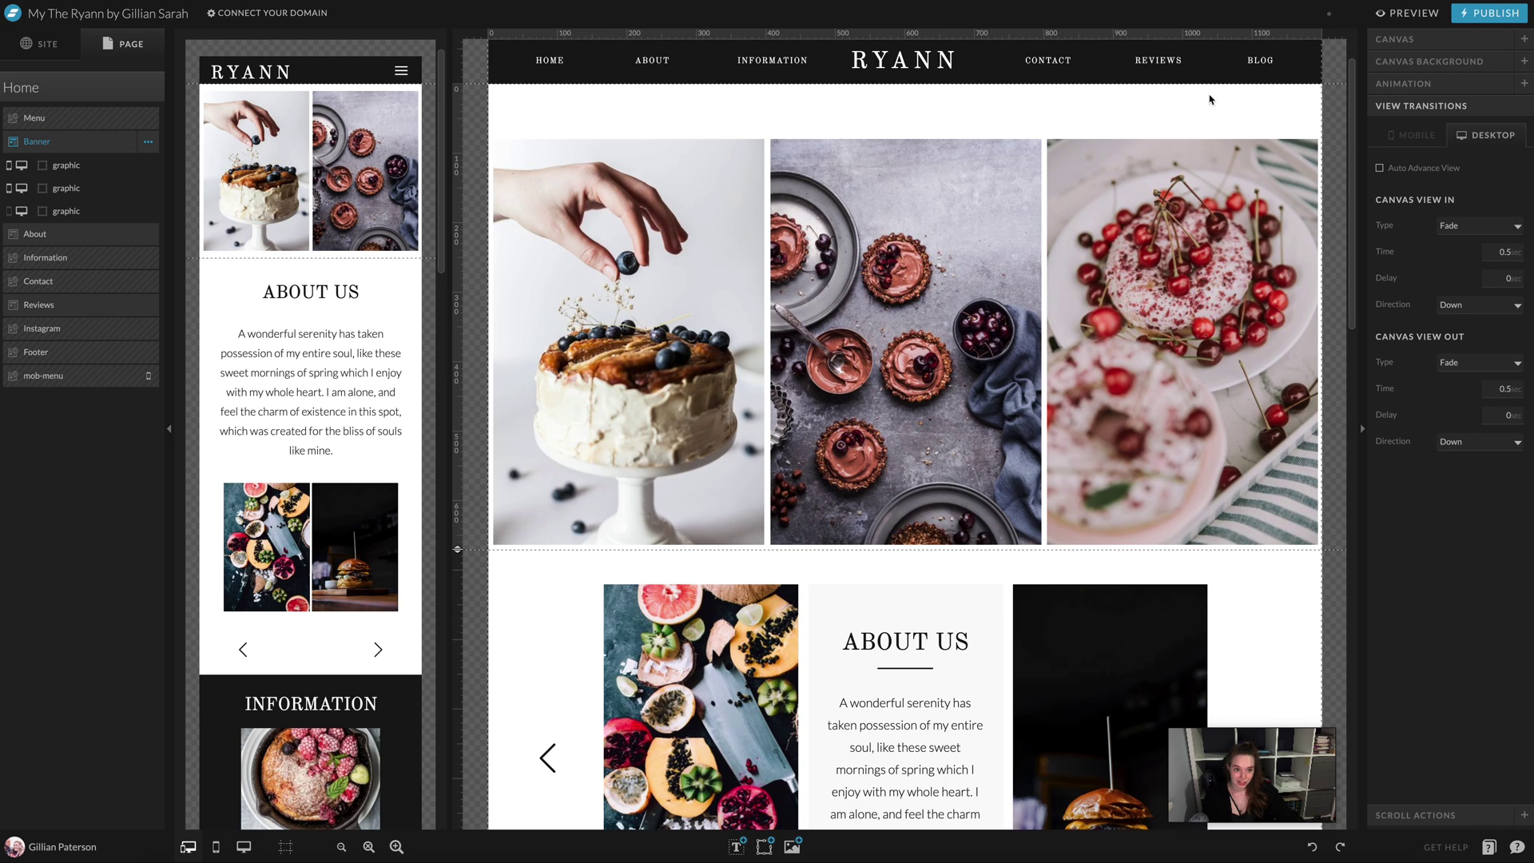
- Select and deselect the second banner image, then show the Banner's scroll action settings
{"action": "left_click", "coordinate": [920, 198]}
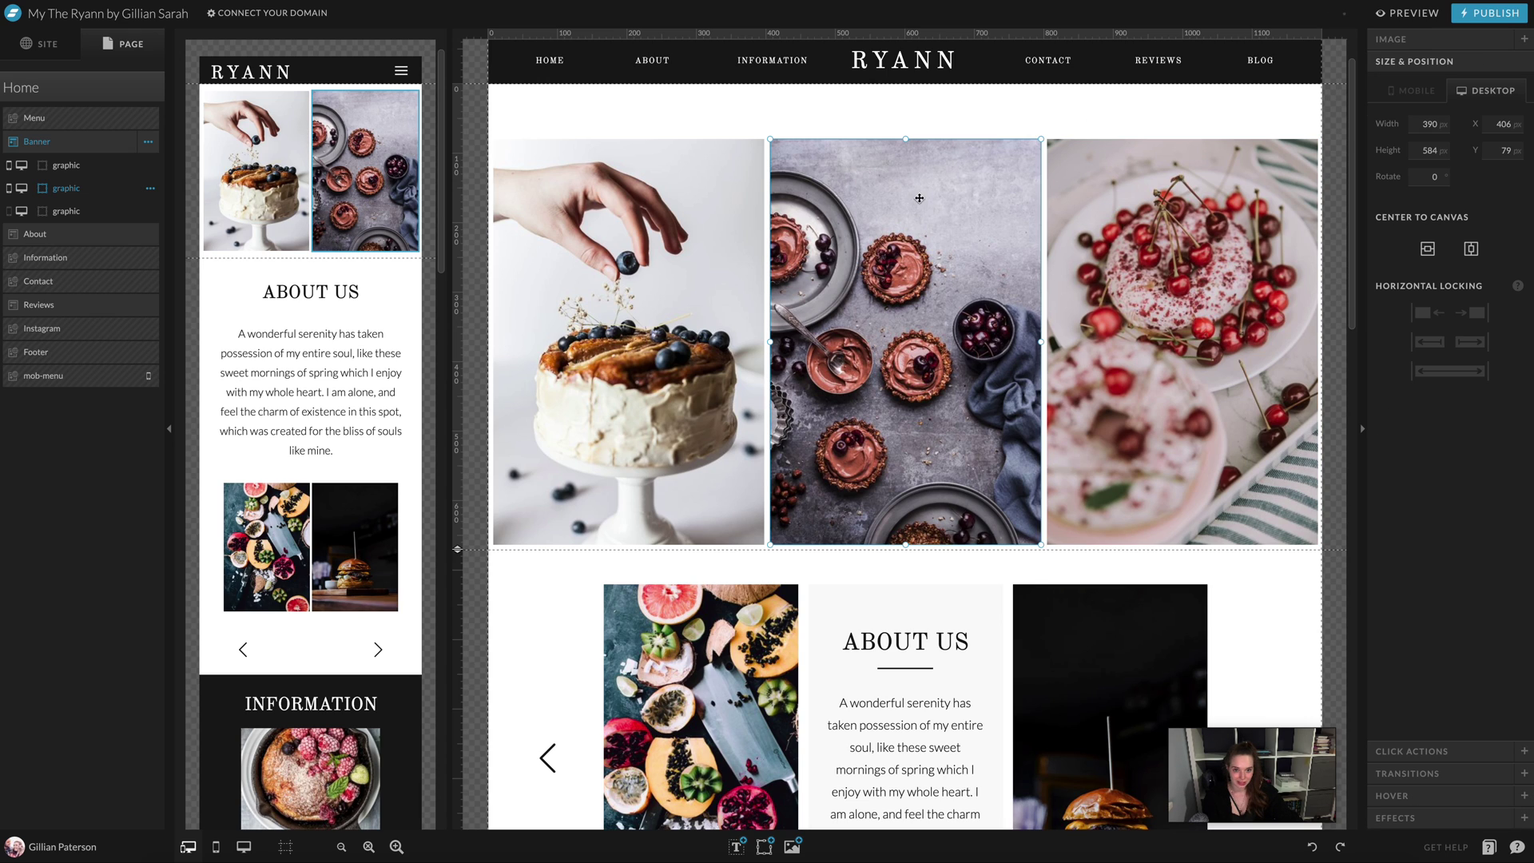
{"action": "left_click", "coordinate": [1109, 118]}
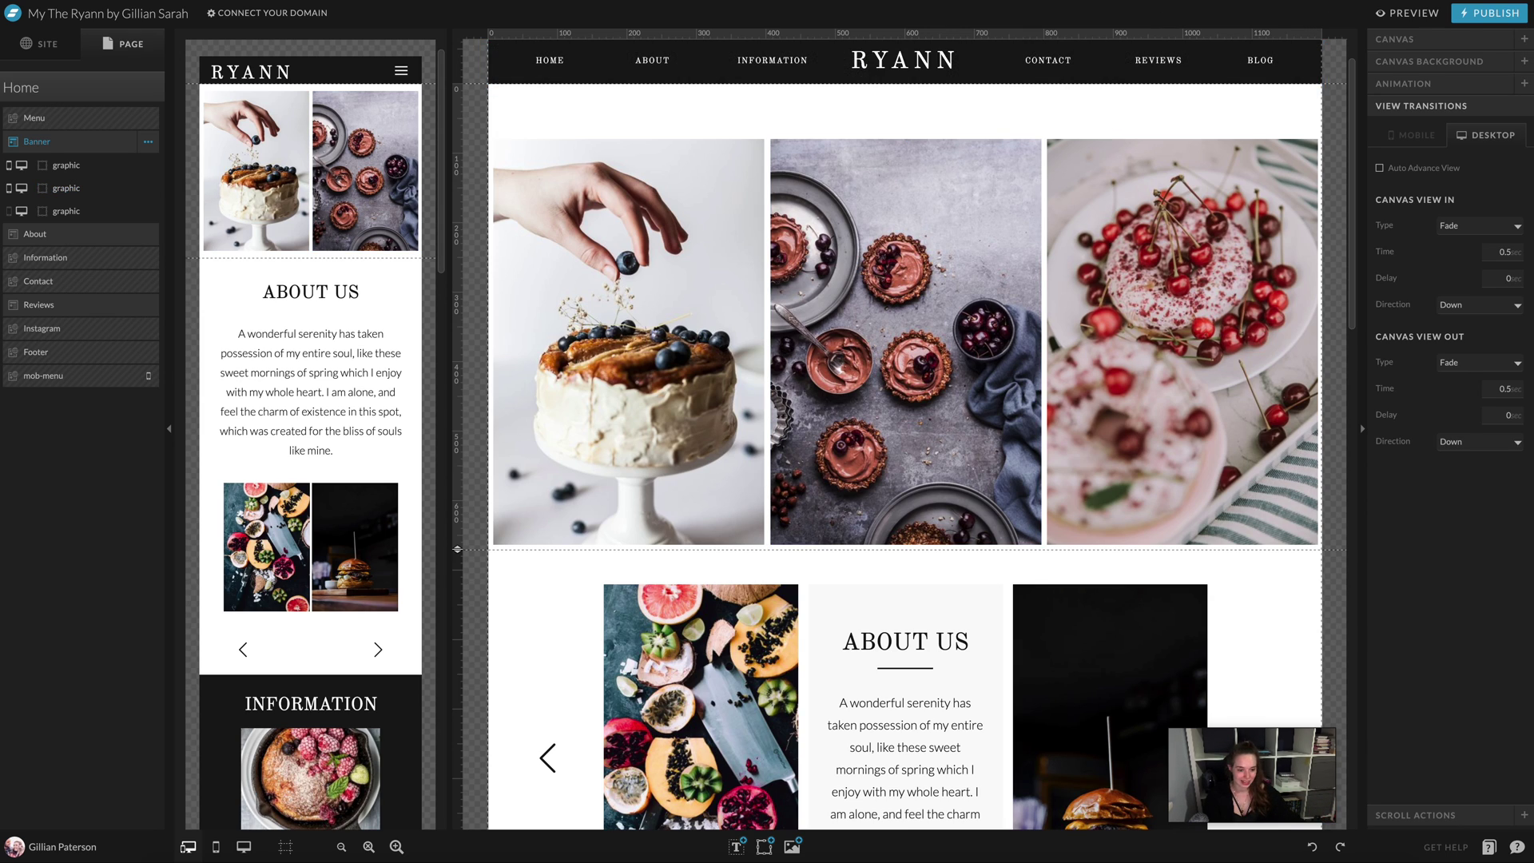
{"action": "left_click", "coordinate": [1458, 818]}
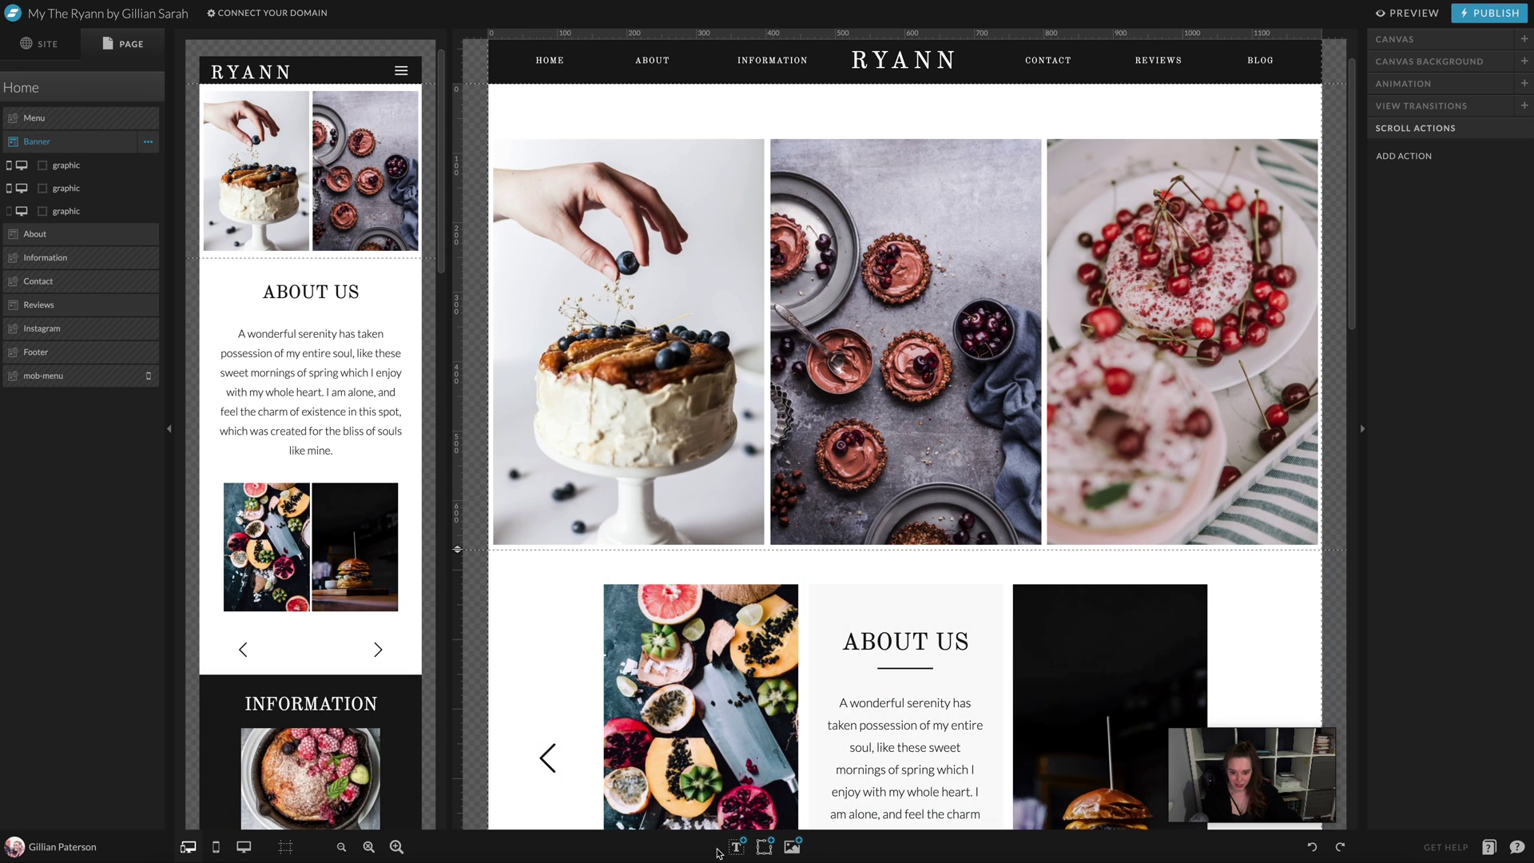
{"action": "mouse_move", "coordinate": [749, 849]}
{"action": "left_click", "coordinate": [1405, 15]}
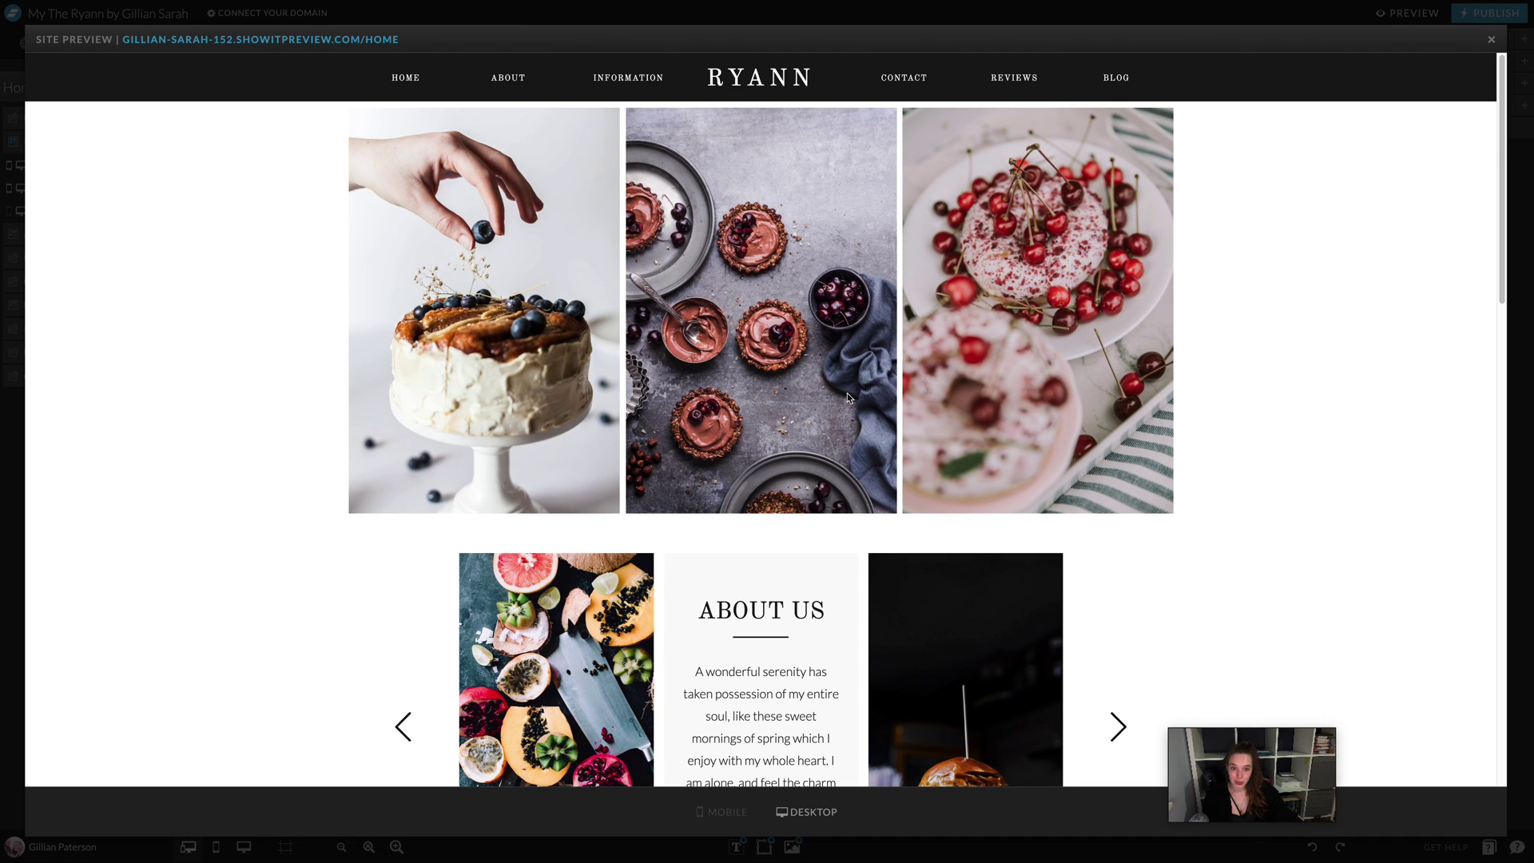
{"action": "scroll", "coordinate": [848, 397], "scroll_direction": "down", "scroll_amount": 4}
{"action": "left_click", "coordinate": [1118, 383]}
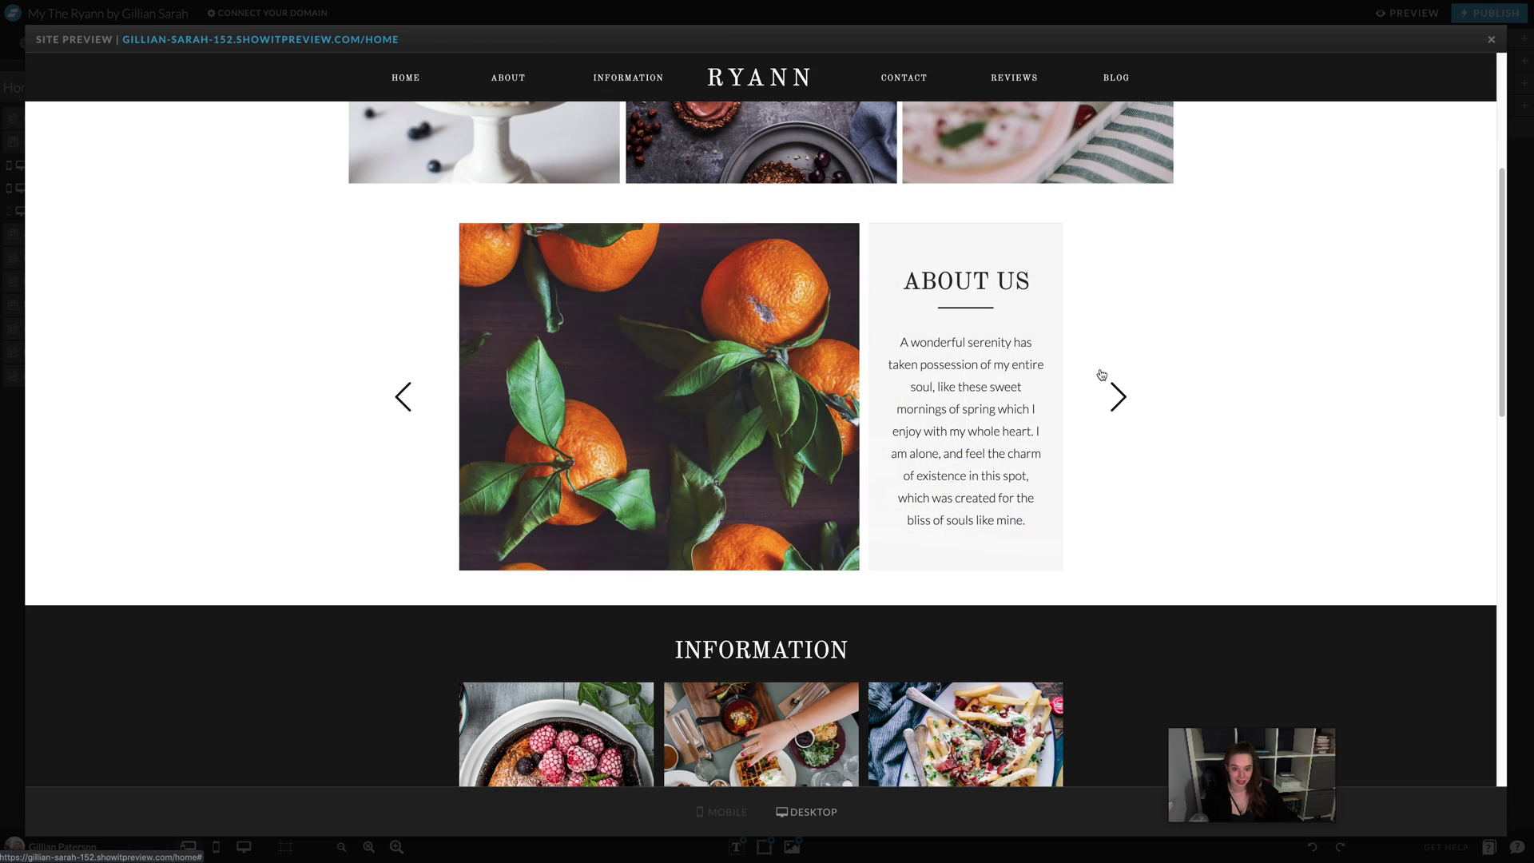
{"action": "left_click", "coordinate": [1129, 404]}
{"action": "left_click", "coordinate": [1130, 404]}
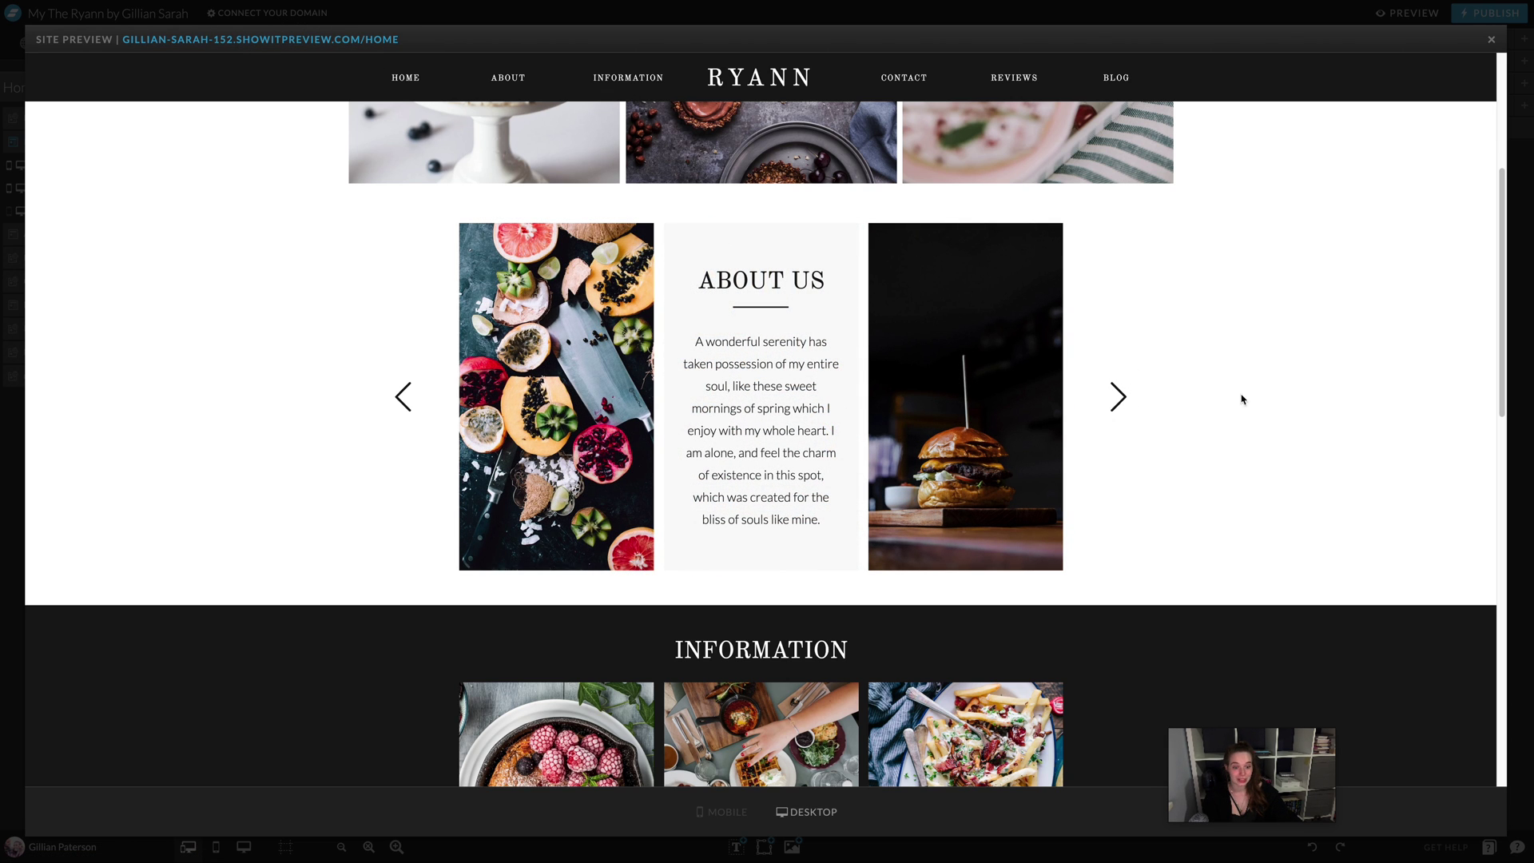
{"action": "scroll", "coordinate": [1140, 349], "scroll_direction": "down", "scroll_amount": 2}
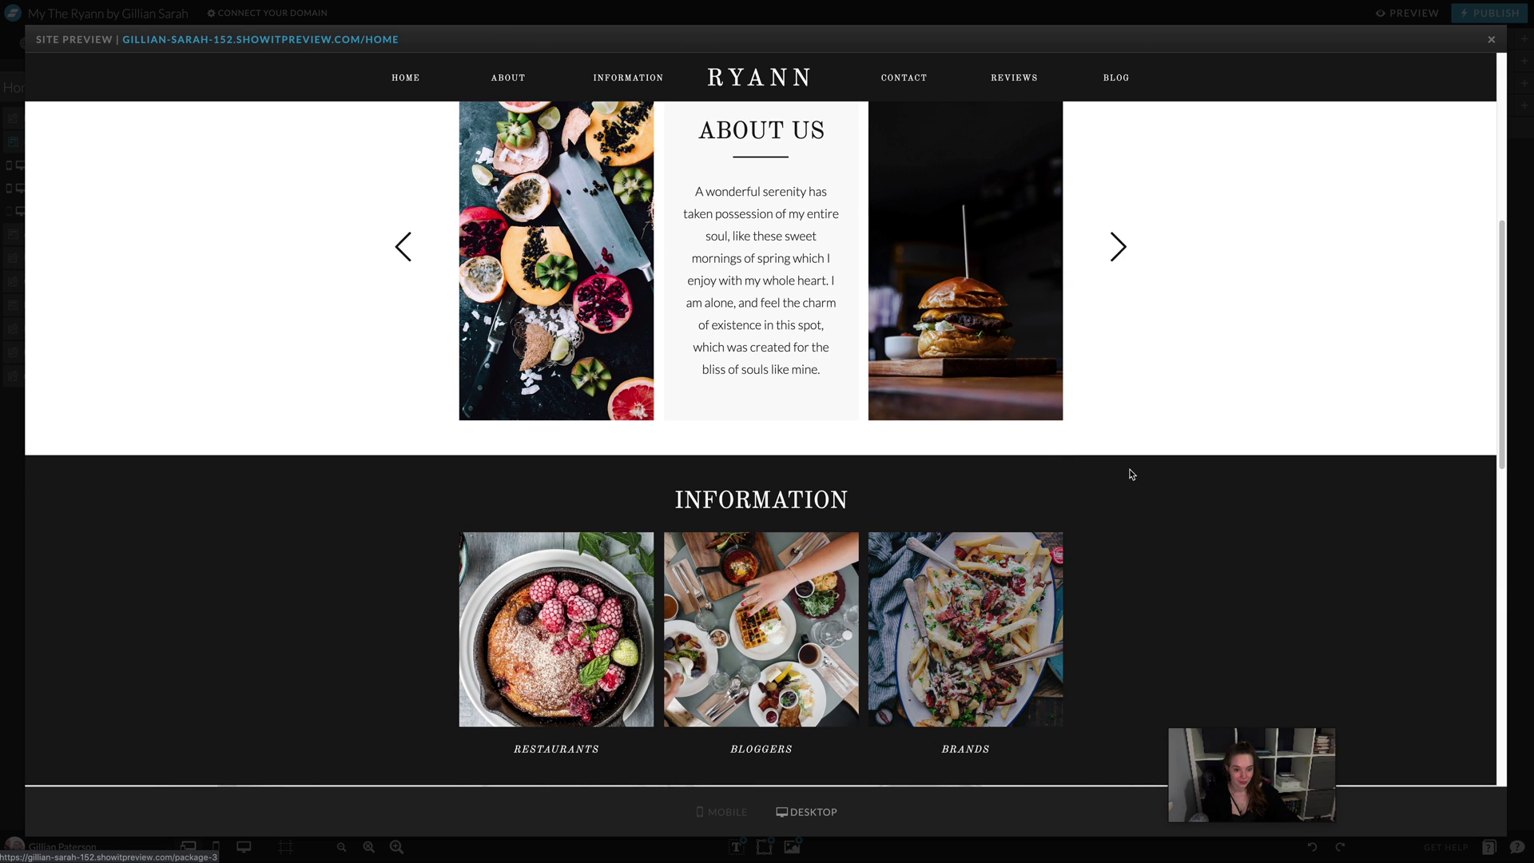
{"action": "left_click", "coordinate": [1491, 39]}
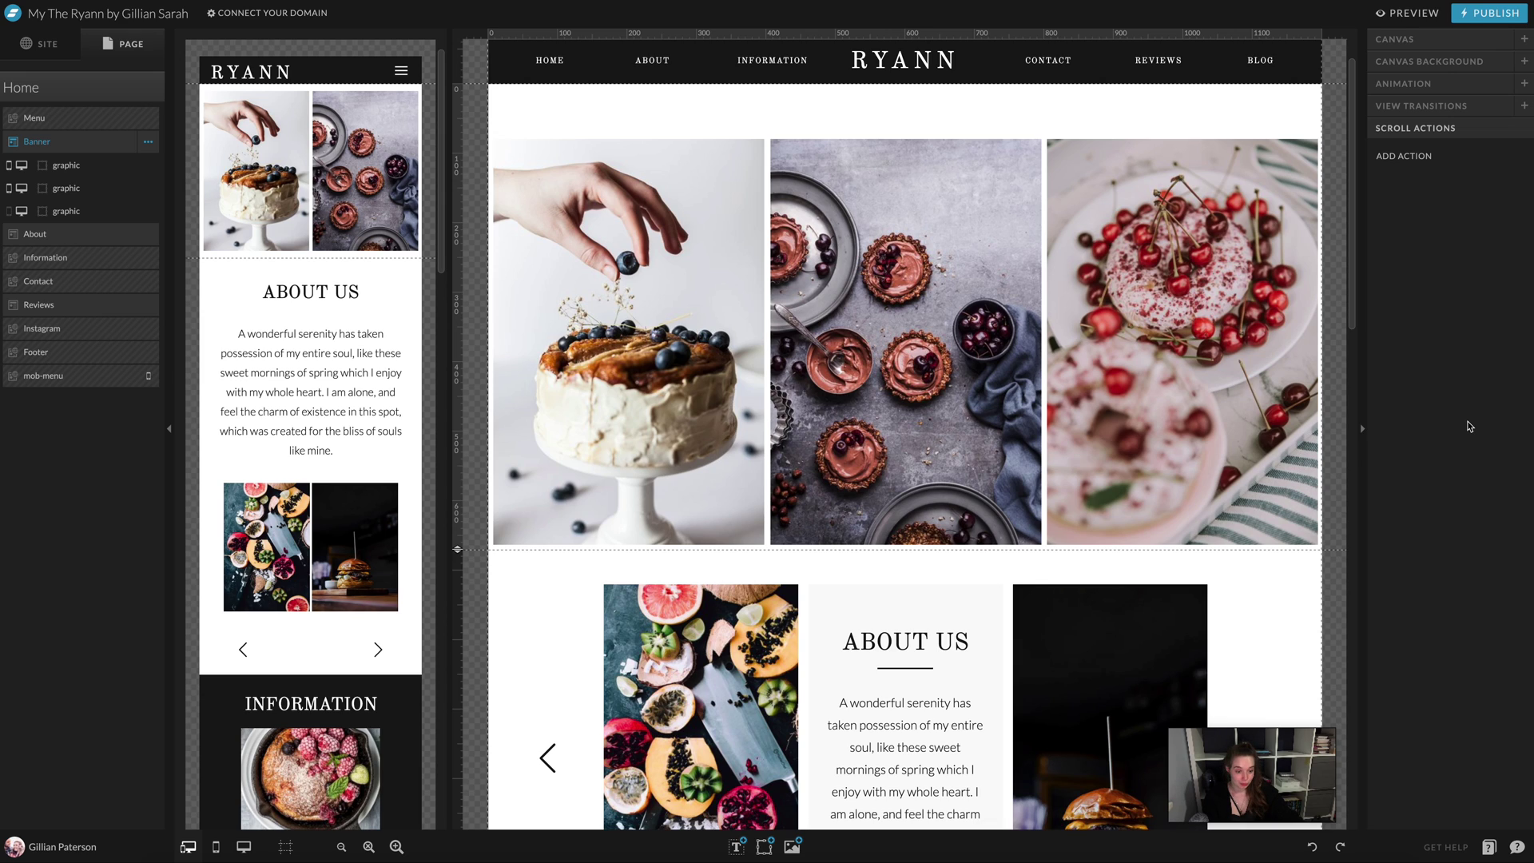
{"action": "left_click", "coordinate": [1517, 848]}
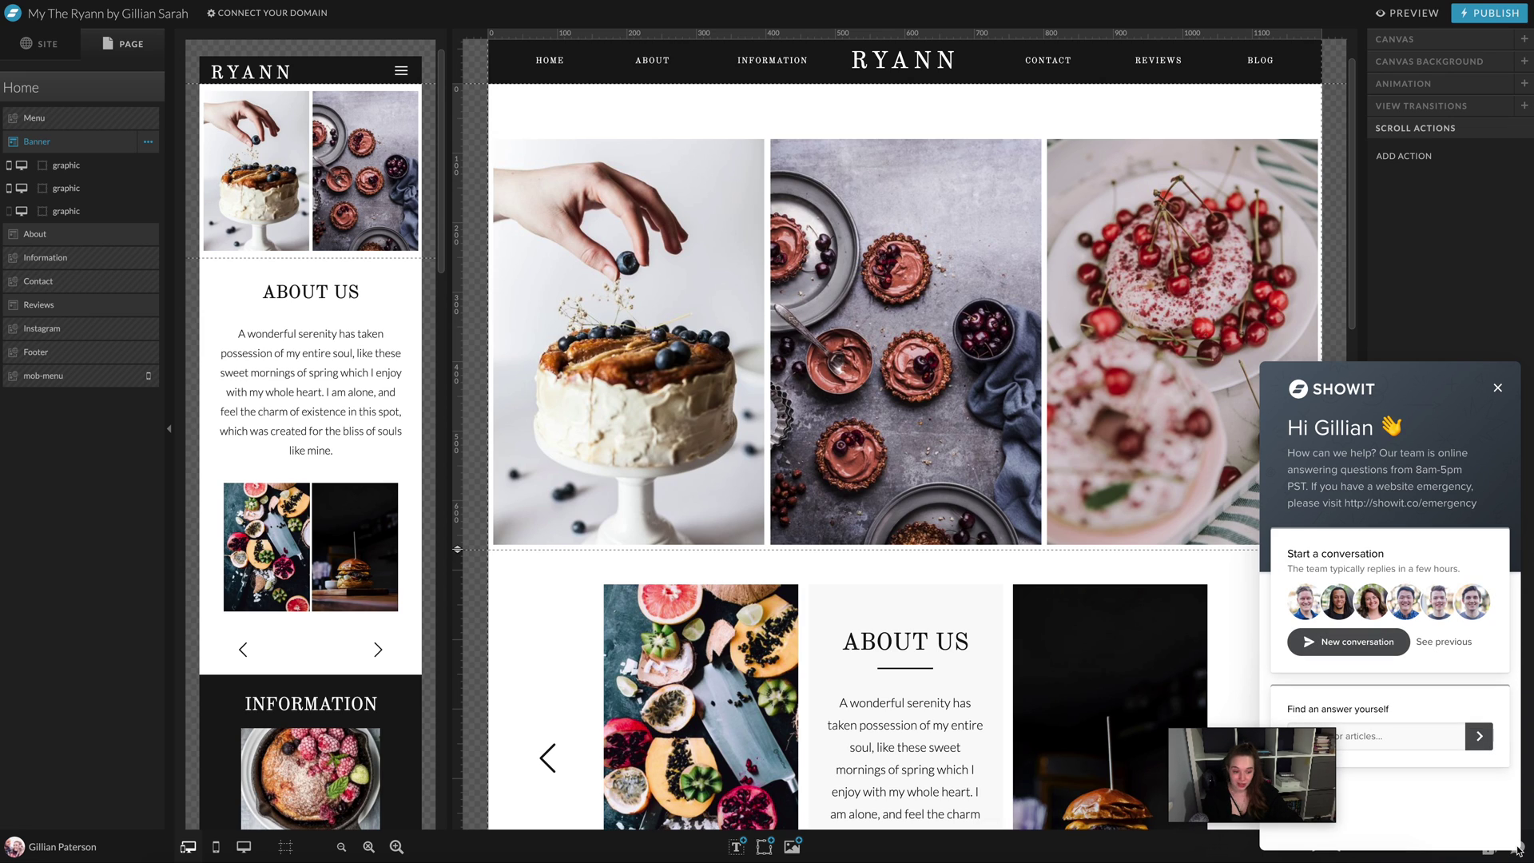
{"action": "left_click", "coordinate": [1498, 389]}
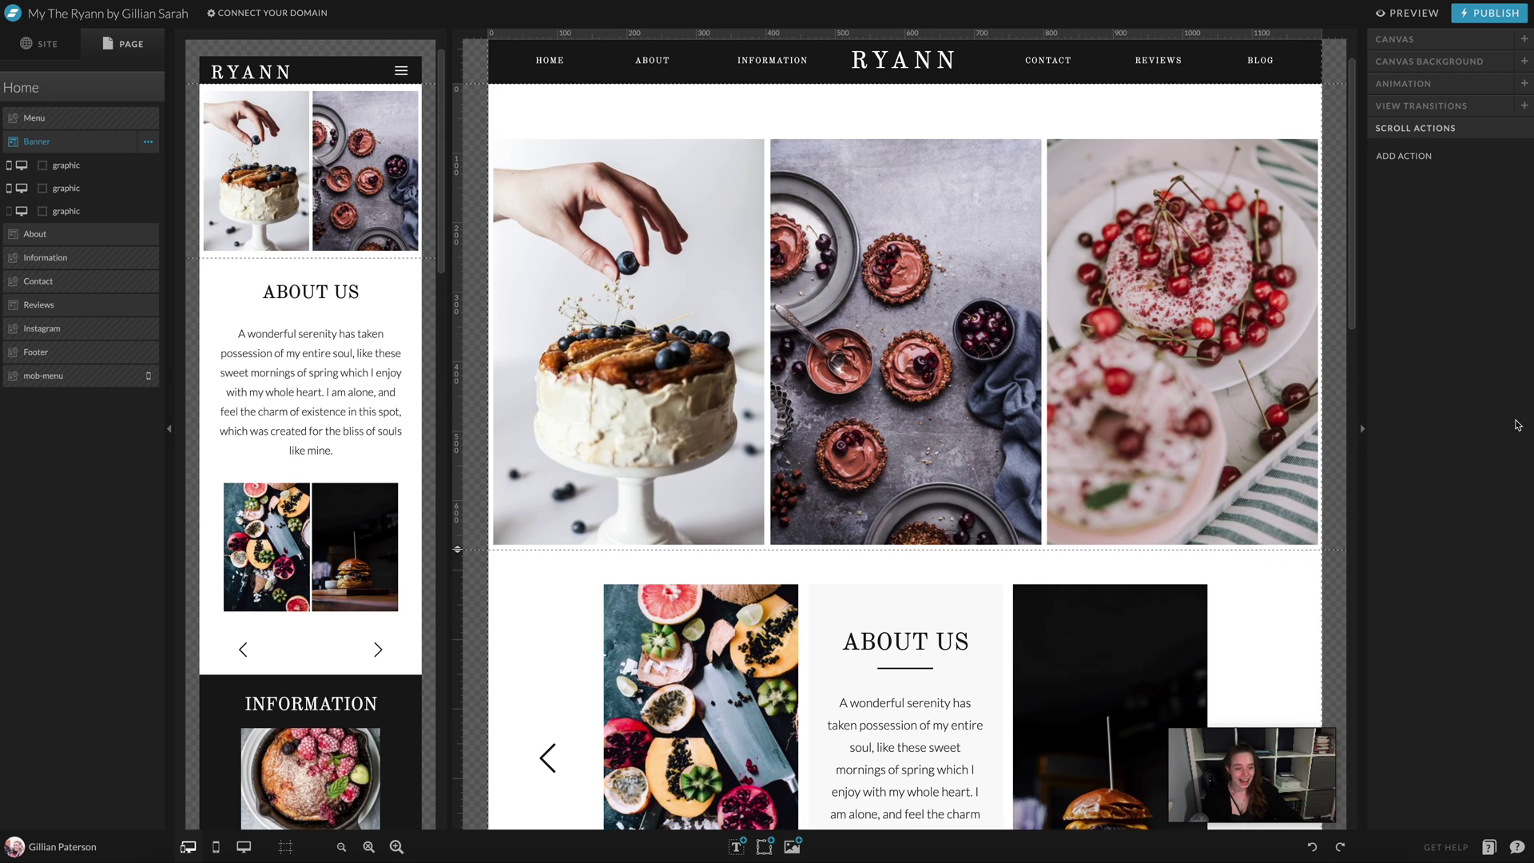